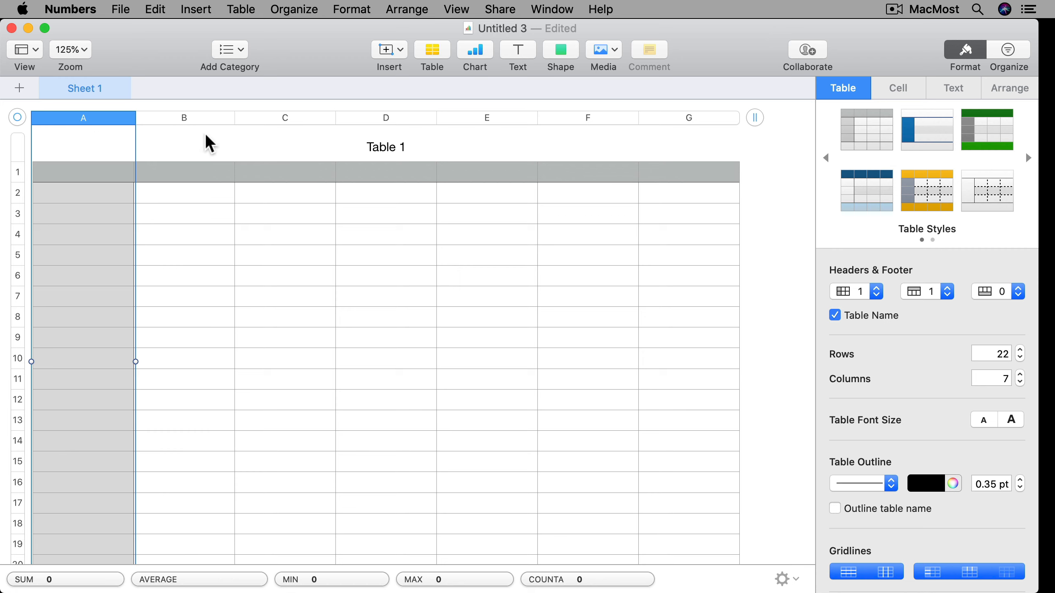
Try widening column C by moving its border, and undo the resize.
click(286, 120)
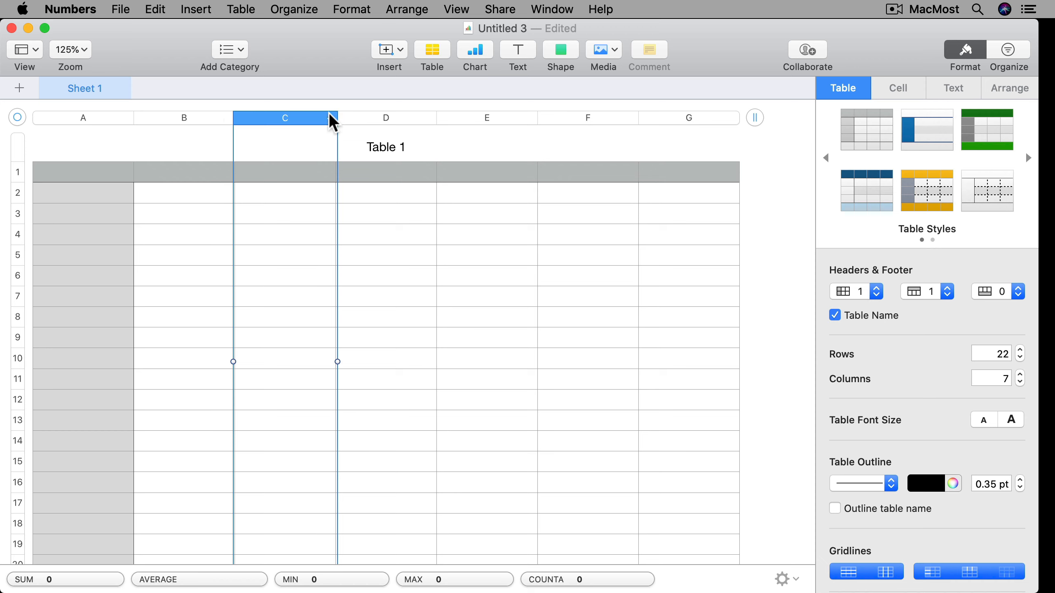
drag(337, 113, 405, 129)
key(super+z)
Try narrowing columns C through E together by moving their shared border, and undo the change.
shift+click(487, 121)
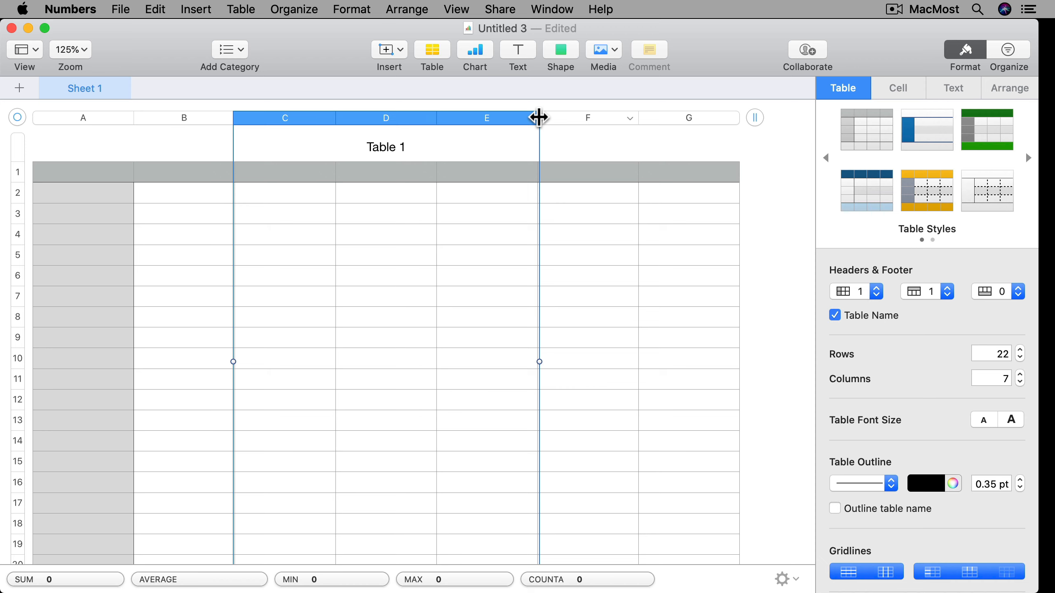
drag(538, 118, 455, 125)
key(super+z)
Set the width of column C to exactly 2 in.
click(286, 120)
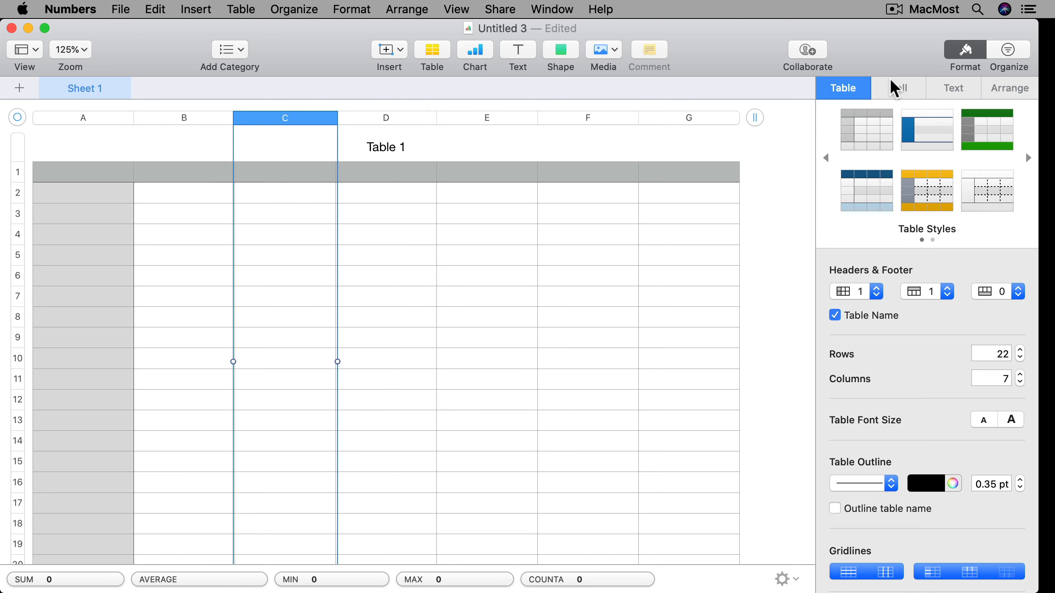
scroll(883, 338, down, 5)
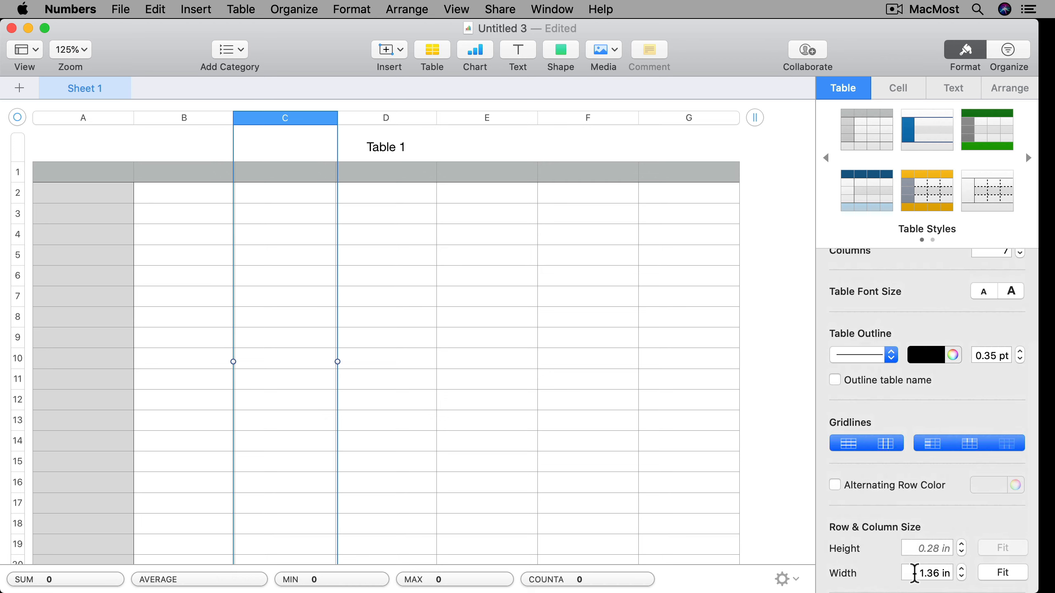
triple_click(914, 573)
text(2)
key(Return)
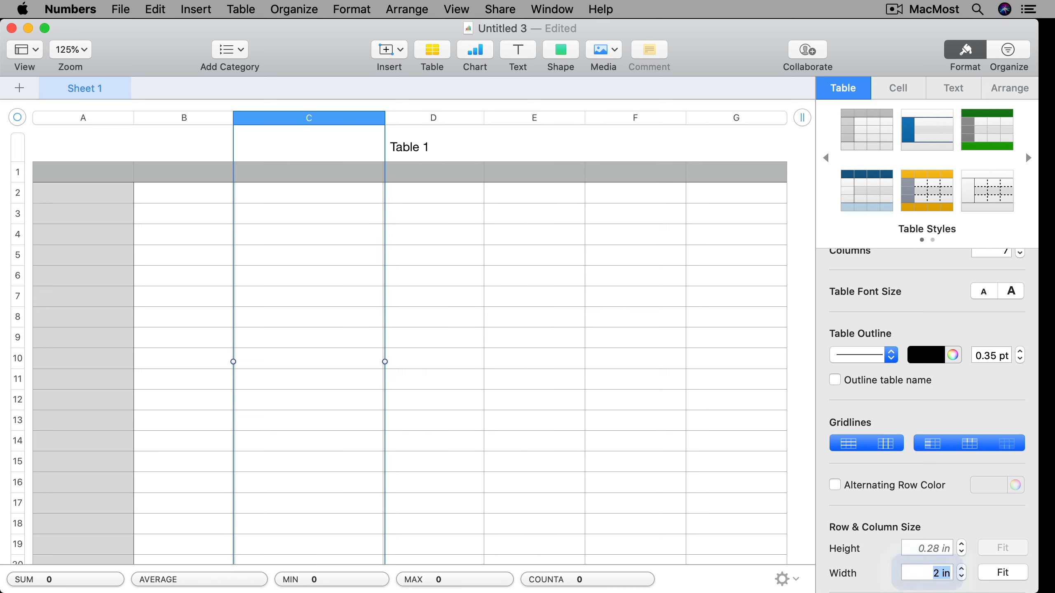
Set the width of column D to exactly 1 in.
click(454, 117)
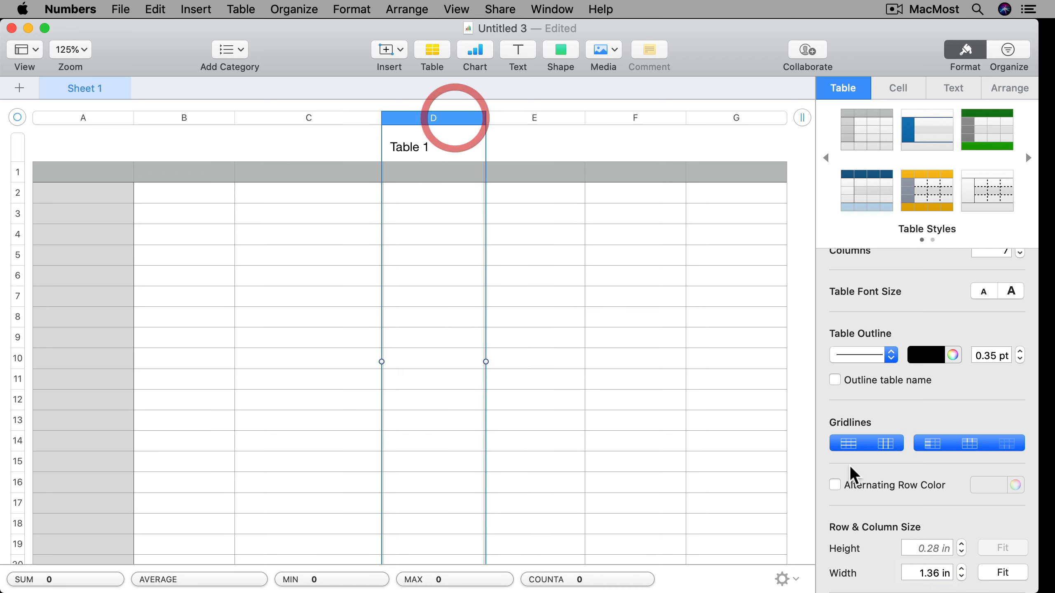
triple_click(914, 574)
text(1)
key(Return)
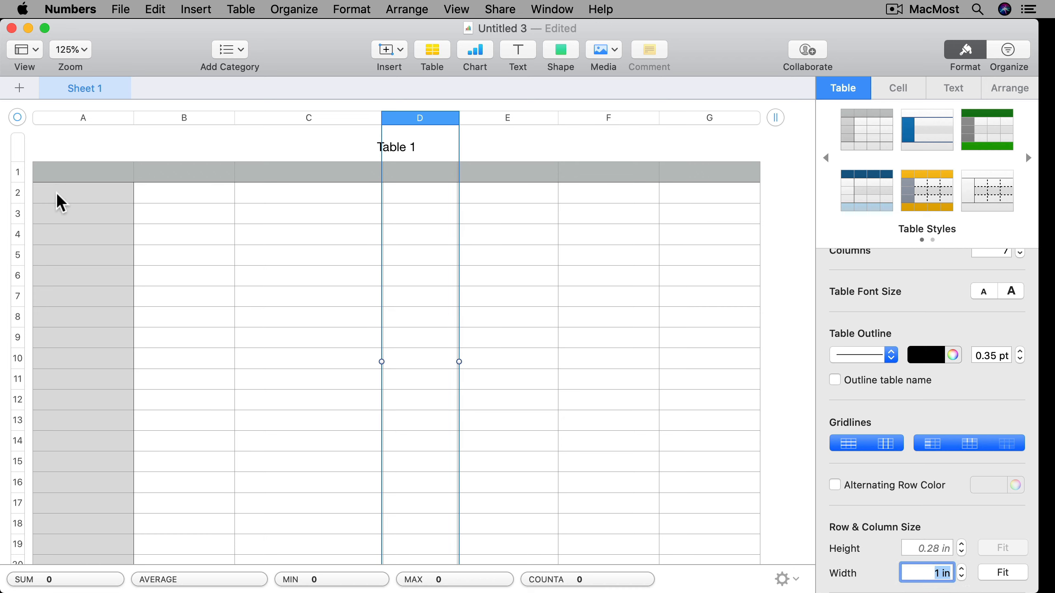
Try making row 3 taller by moving its lower border, and undo the resize.
click(17, 214)
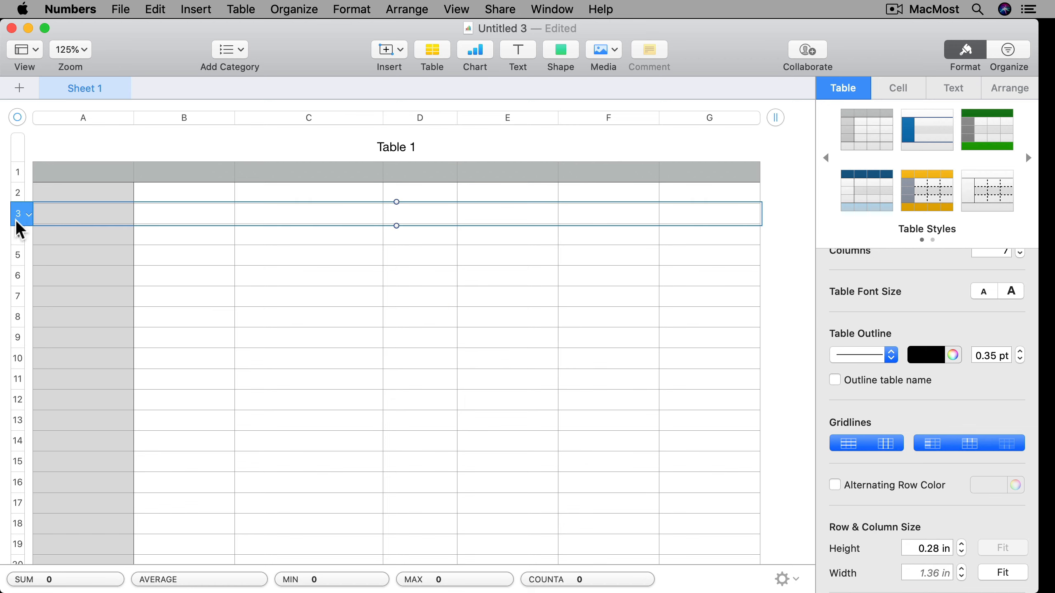
drag(14, 223, 15, 274)
key(super+z)
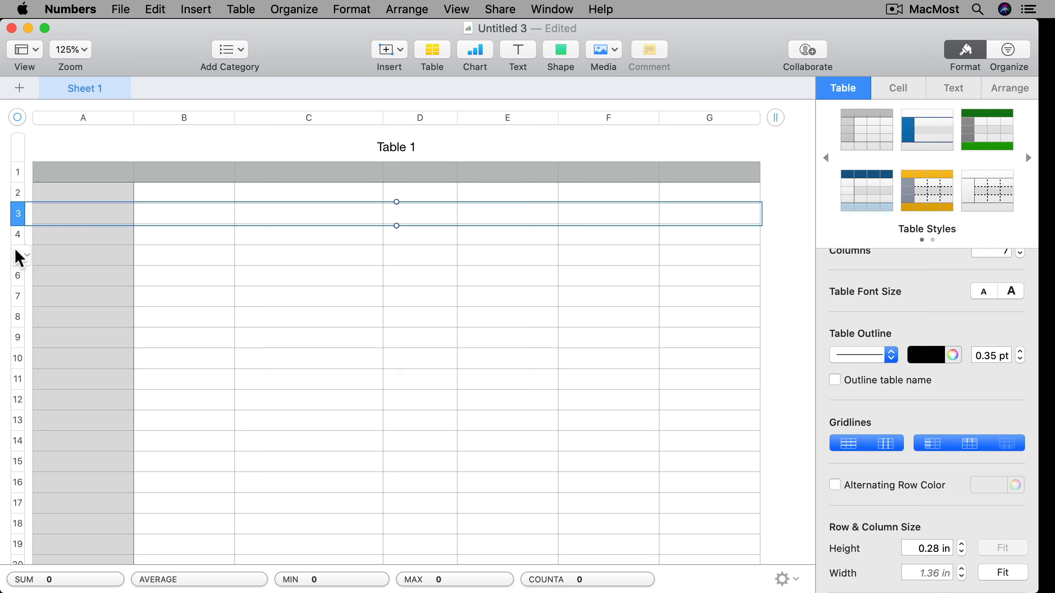
Try making rows 3 through 8 taller together by moving their border, and undo the change.
shift+click(19, 323)
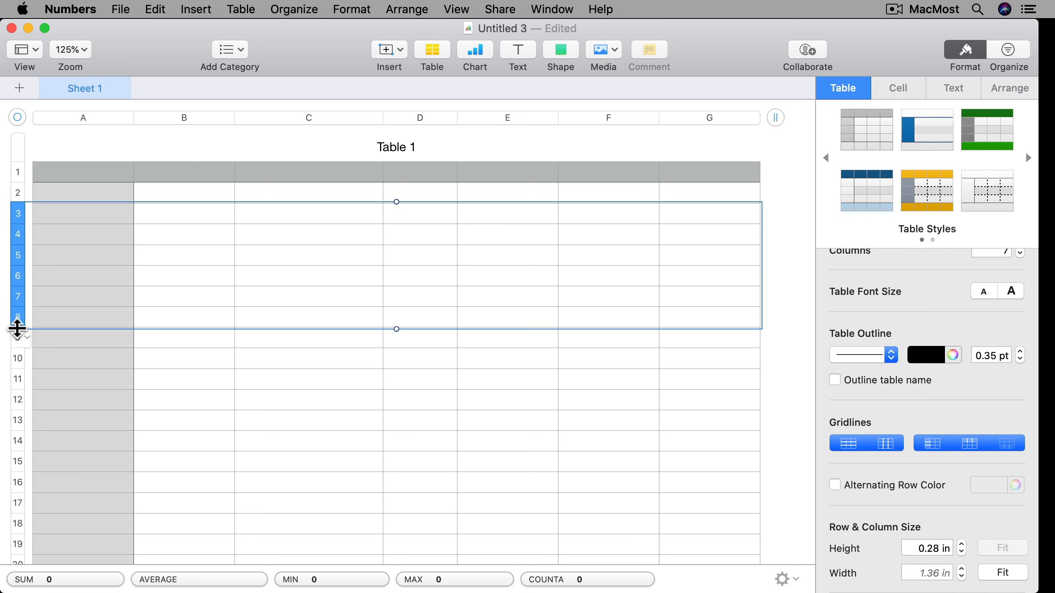
drag(16, 330, 10, 439)
key(super+z)
Set the height of rows 3 through 8 to 0.25 in, and undo it together with the width changes of columns C and D.
click(920, 549)
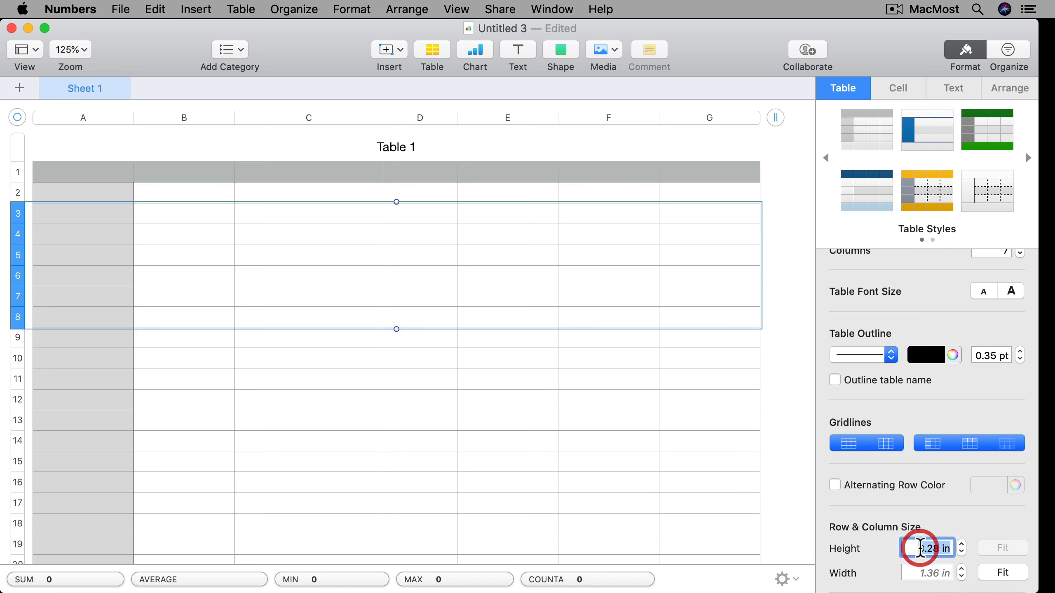
text(.25)
key(Return)
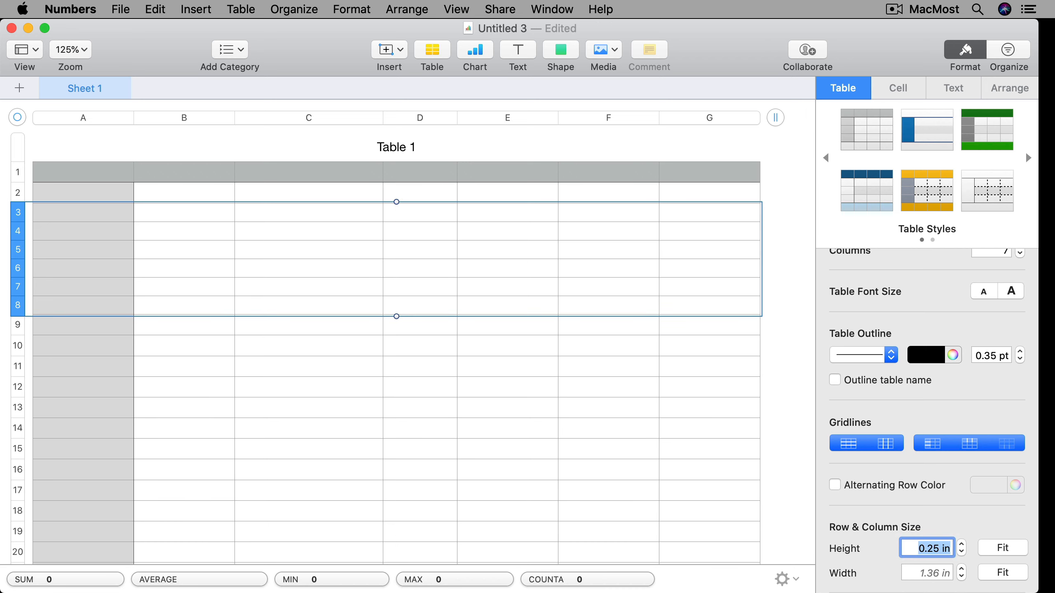
key(super+z)
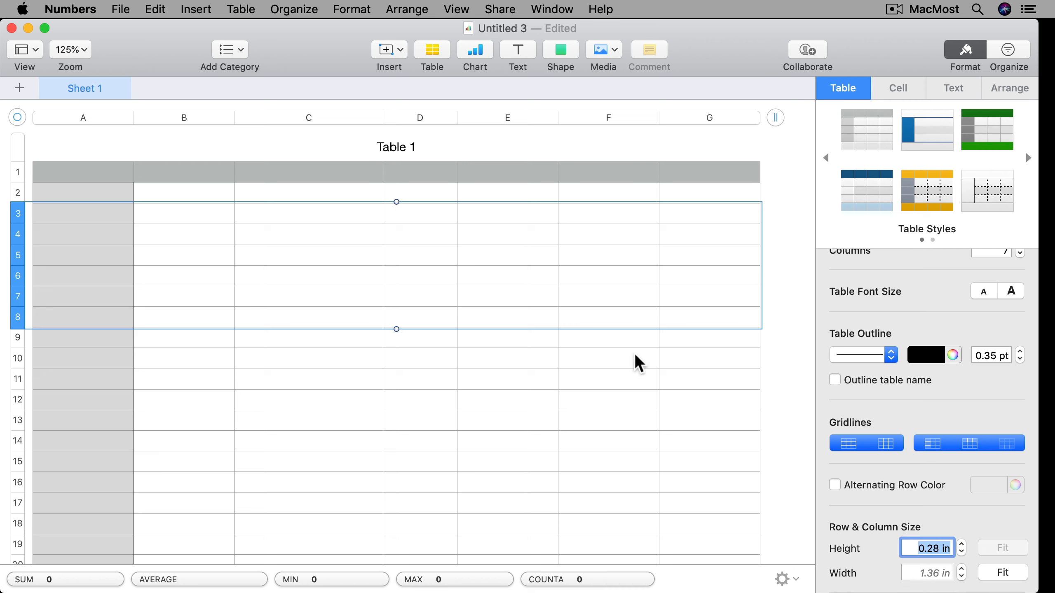
click(252, 173)
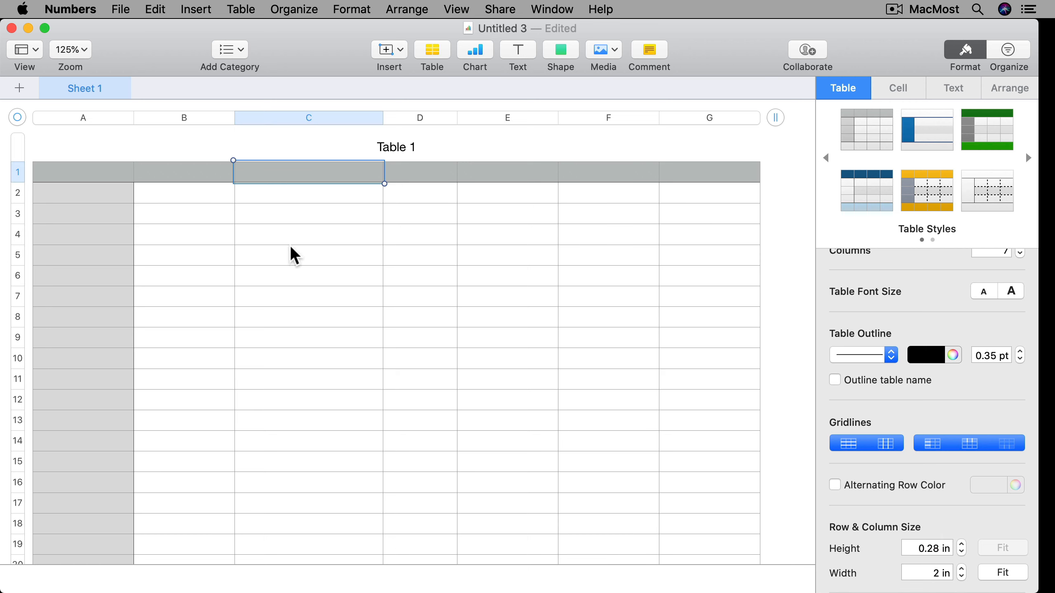
key(super+z)
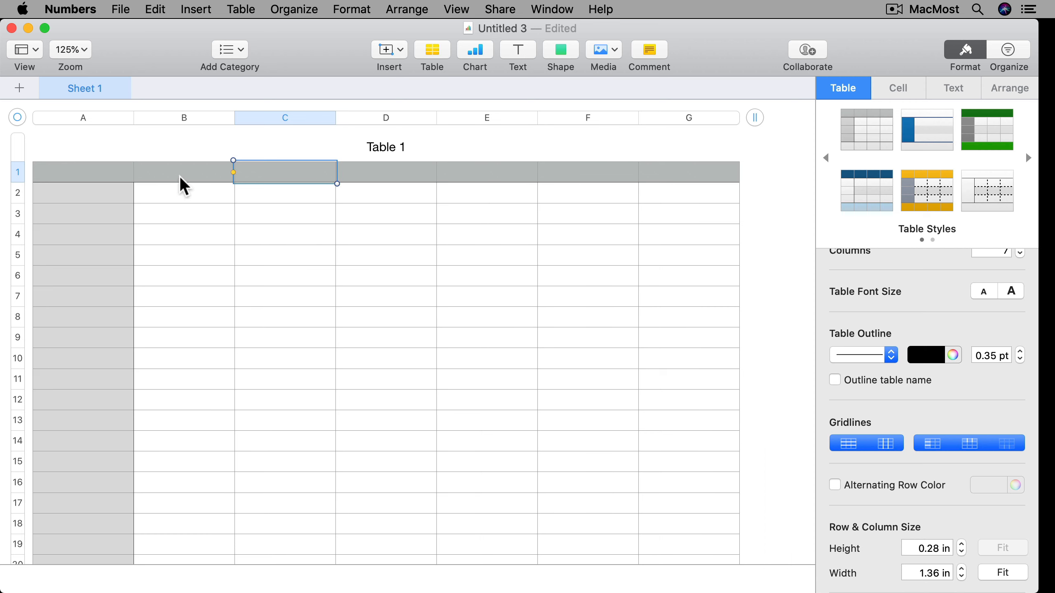
Try merging cells C5 through E6 into a single cell.
click(276, 273)
shift+click(466, 264)
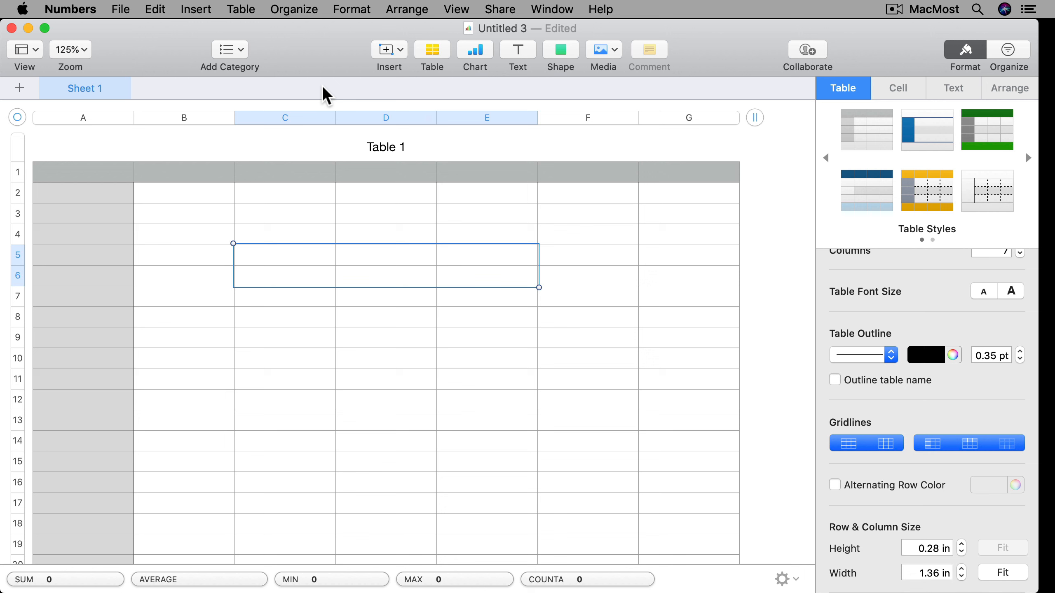
click(249, 8)
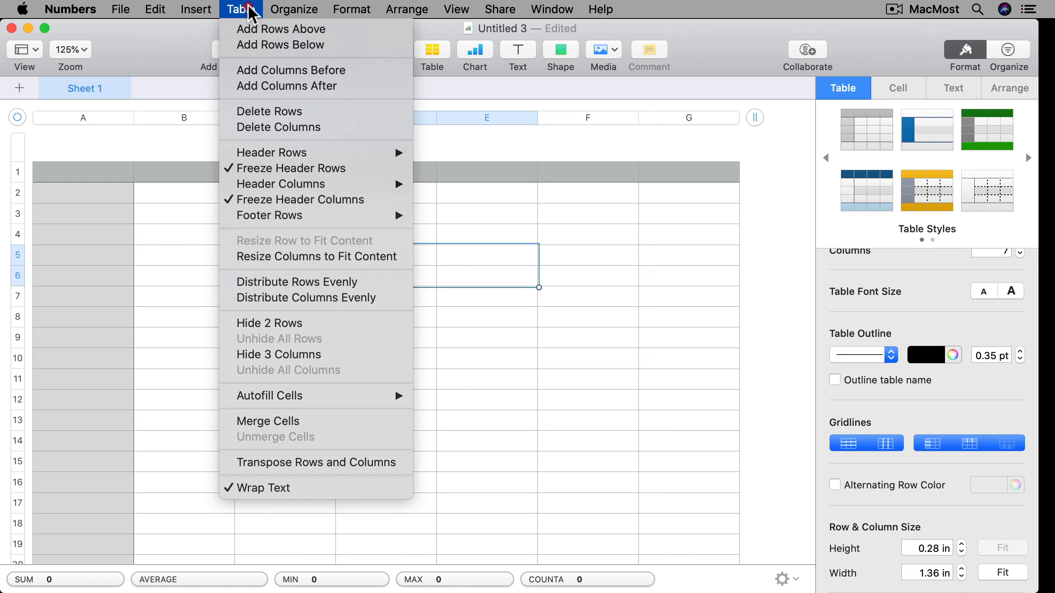
click(278, 418)
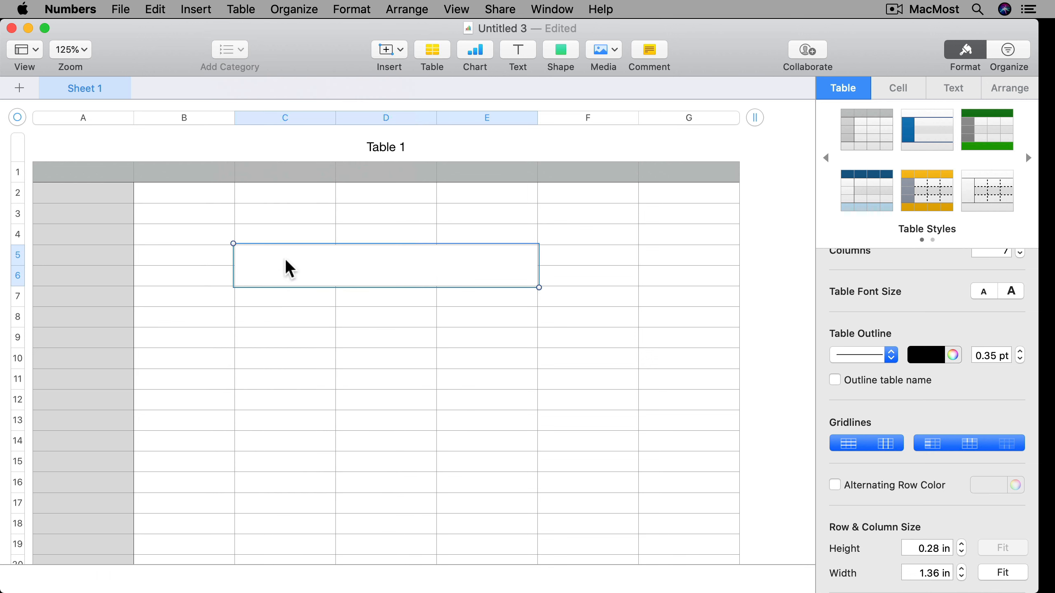
click(270, 253)
click(270, 235)
click(266, 248)
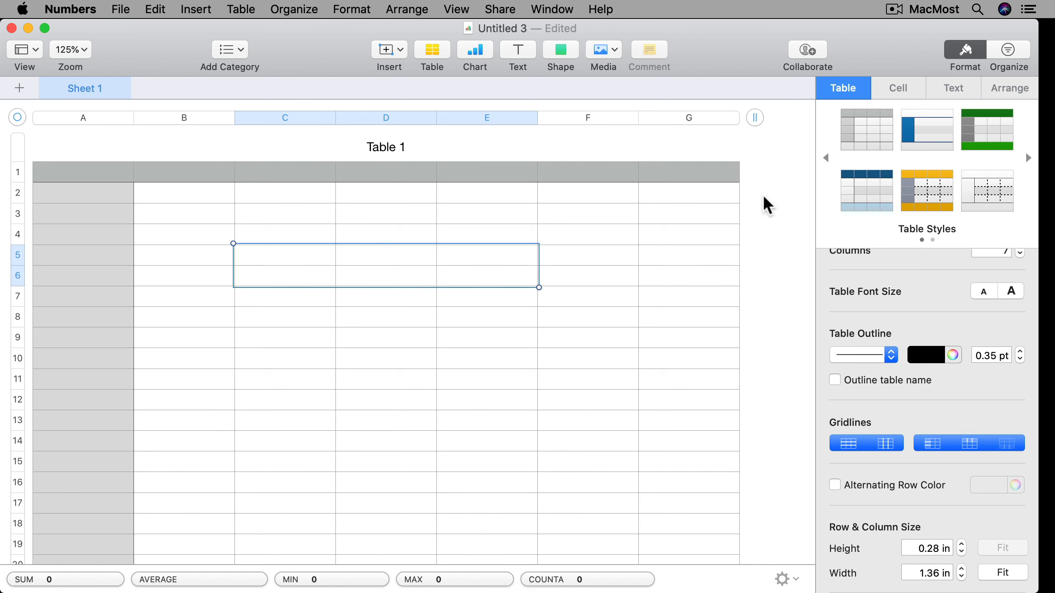
Set the number of header rows in the table to 2.
scroll(897, 297, up, 5)
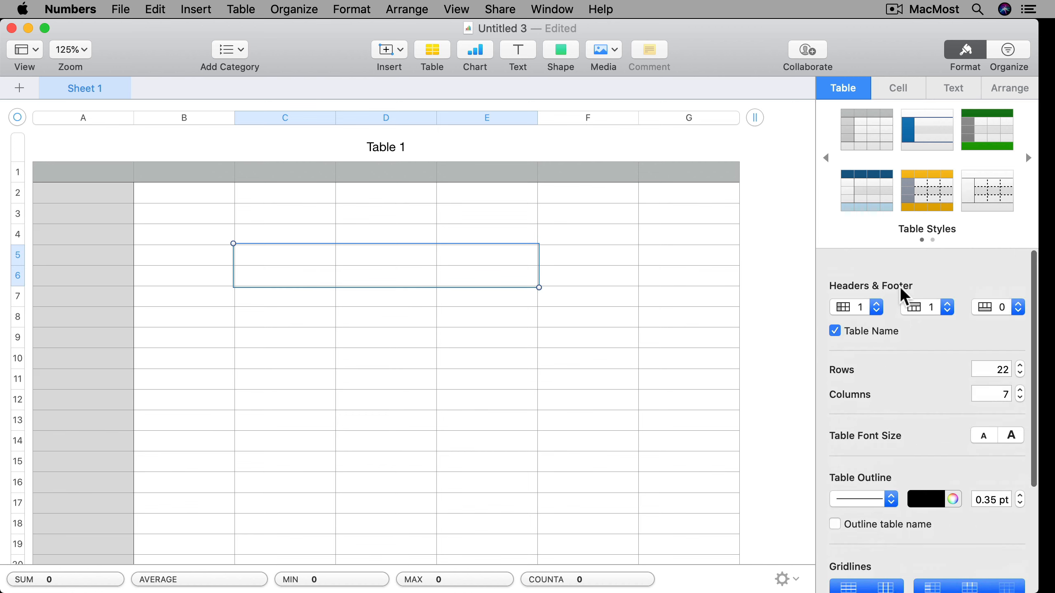
click(922, 294)
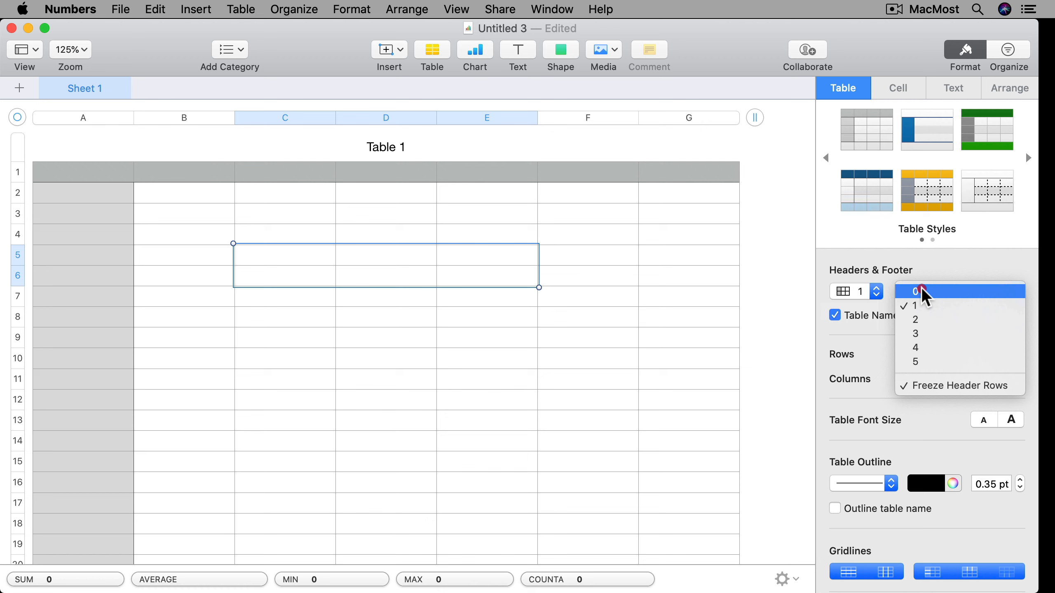
click(922, 319)
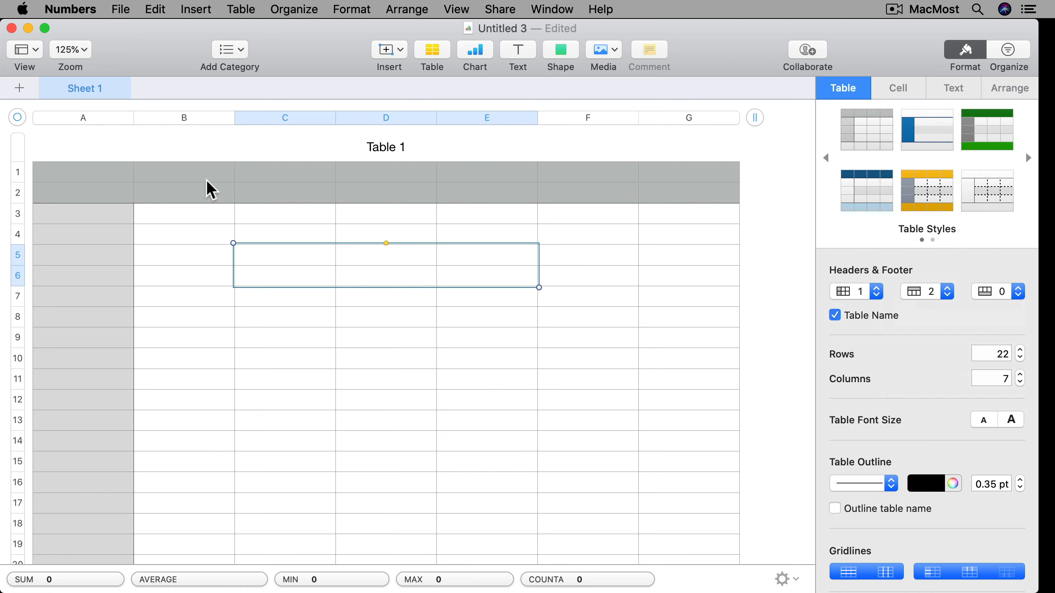
Enter the heading "Item" in cell A2 and the heading "Prices" in cell B1.
double_click(112, 196)
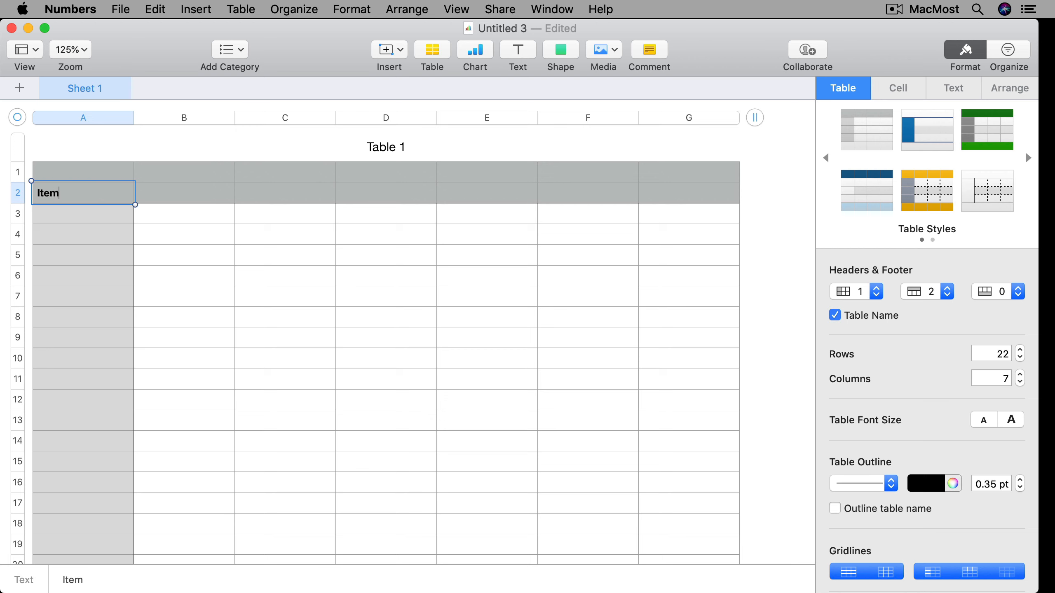
key(Tab)
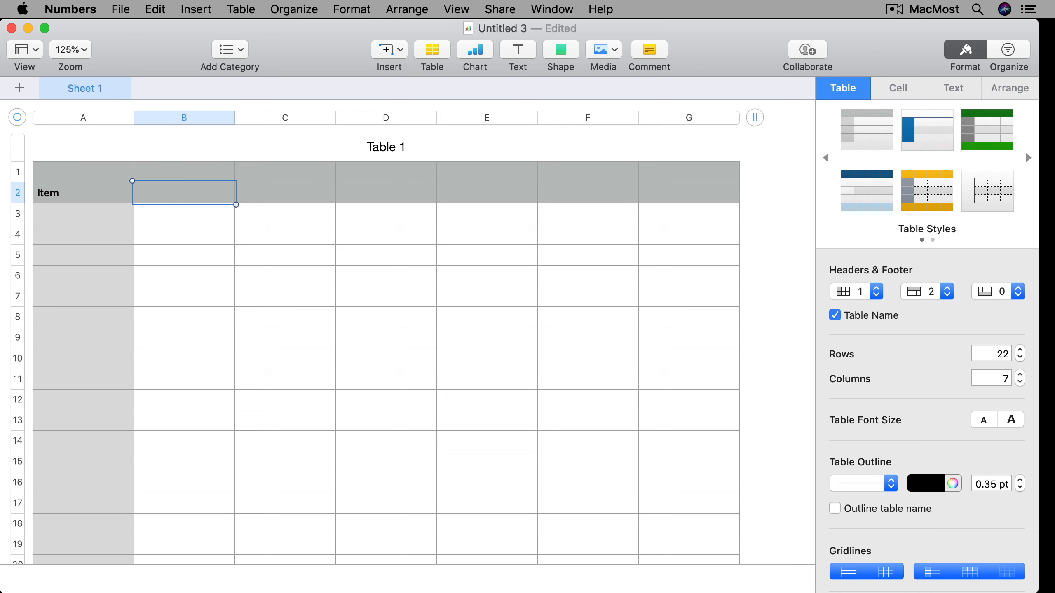
click(184, 171)
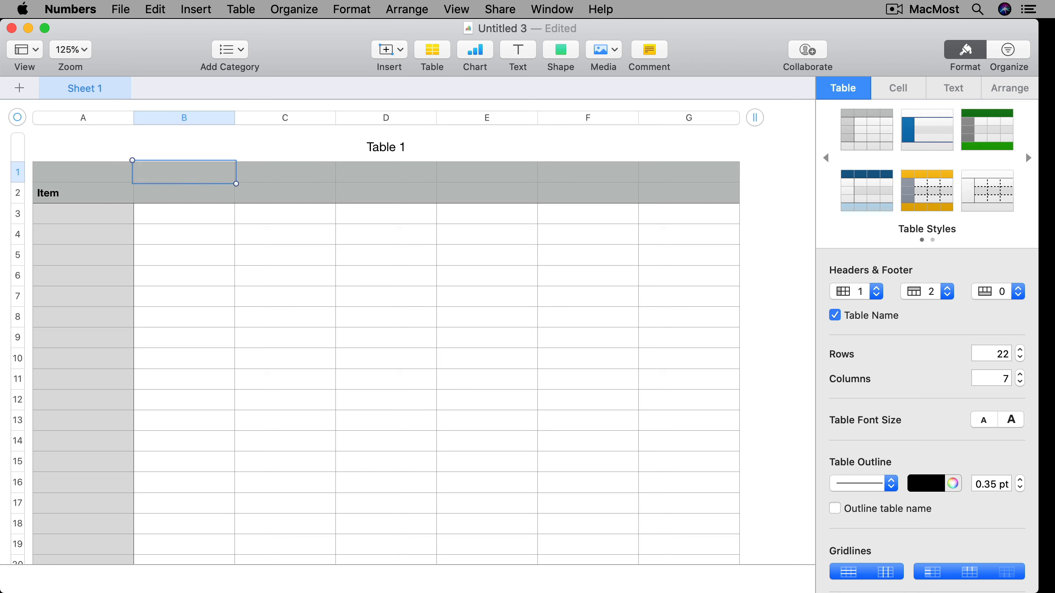
text(Prices)
key(Tab)
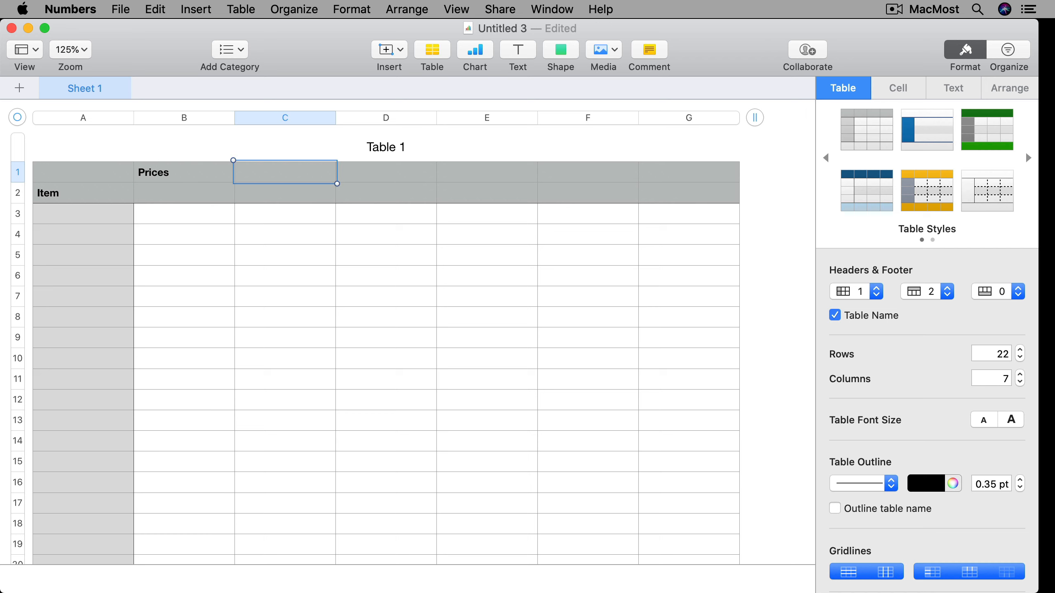
Enter the subheadings "Old", "Current" and "New" in cells B2, C2 and D2.
key(Down)
key(Left)
text(Old)
key(Tab)
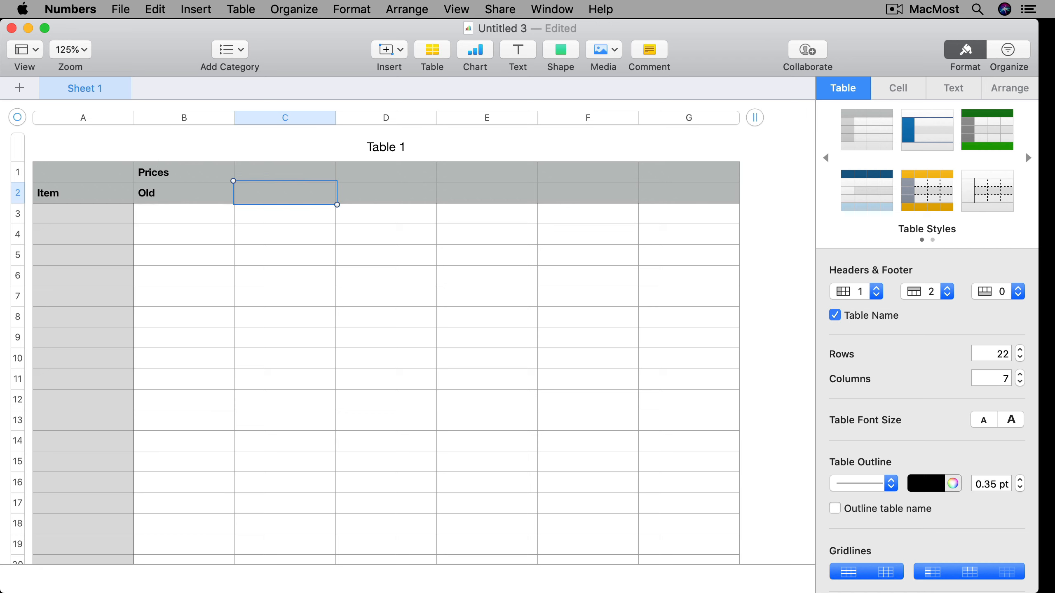
text(Current)
key(Tab)
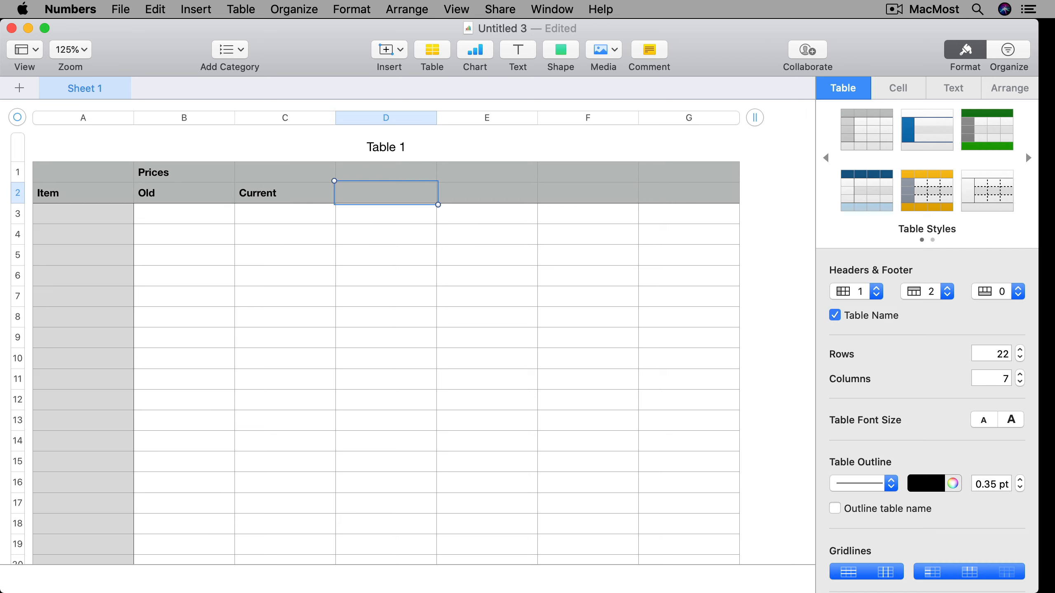
key(Return)
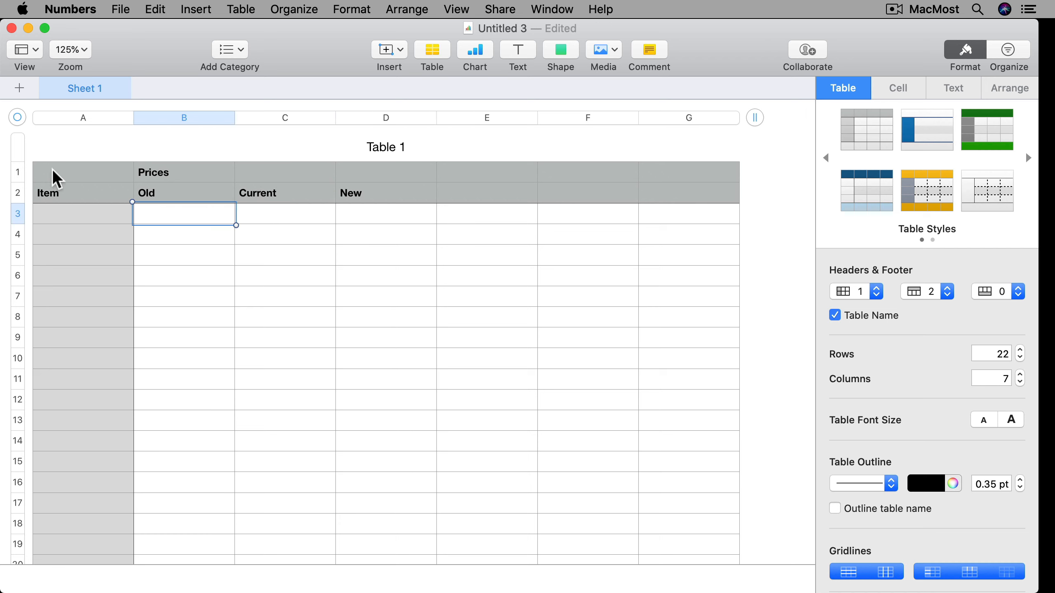
Merge header cells B1 through D1 and centre the "Prices" heading horizontally in the merged cell.
click(166, 172)
click(284, 168)
click(360, 170)
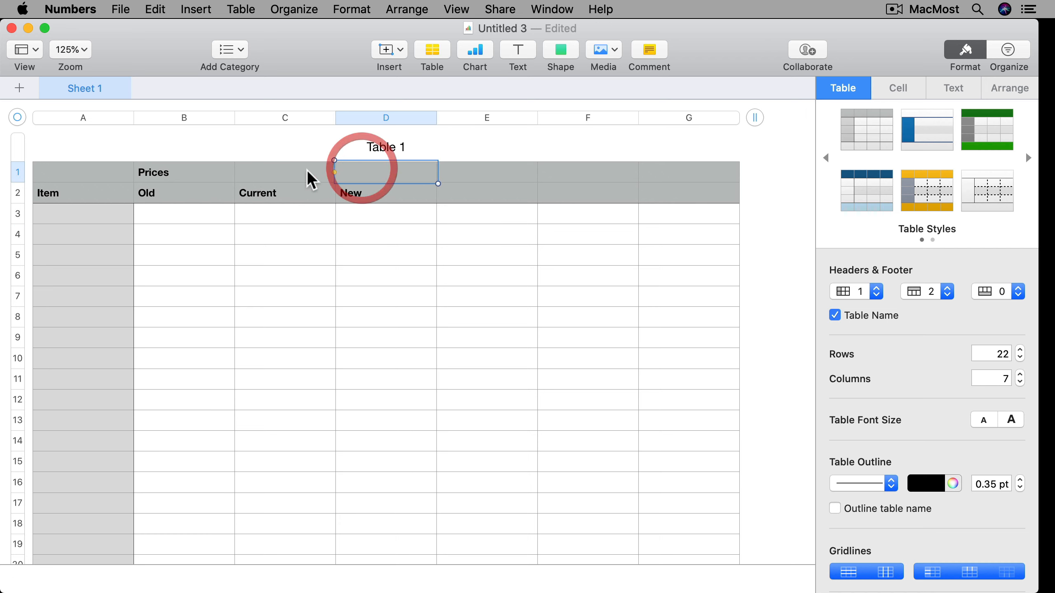
click(306, 173)
click(365, 167)
click(175, 177)
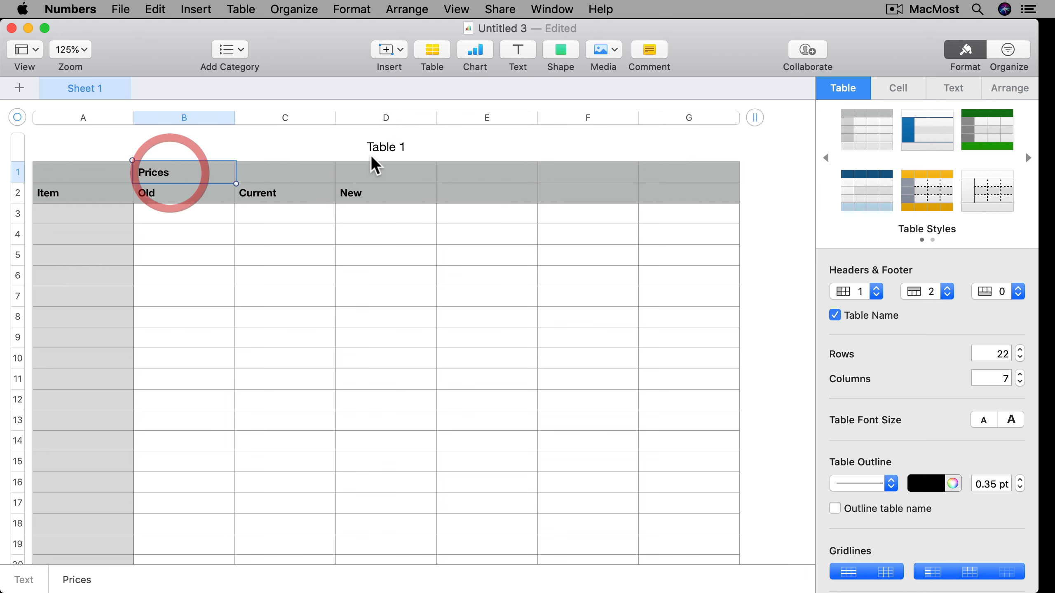
shift+click(380, 170)
click(245, 9)
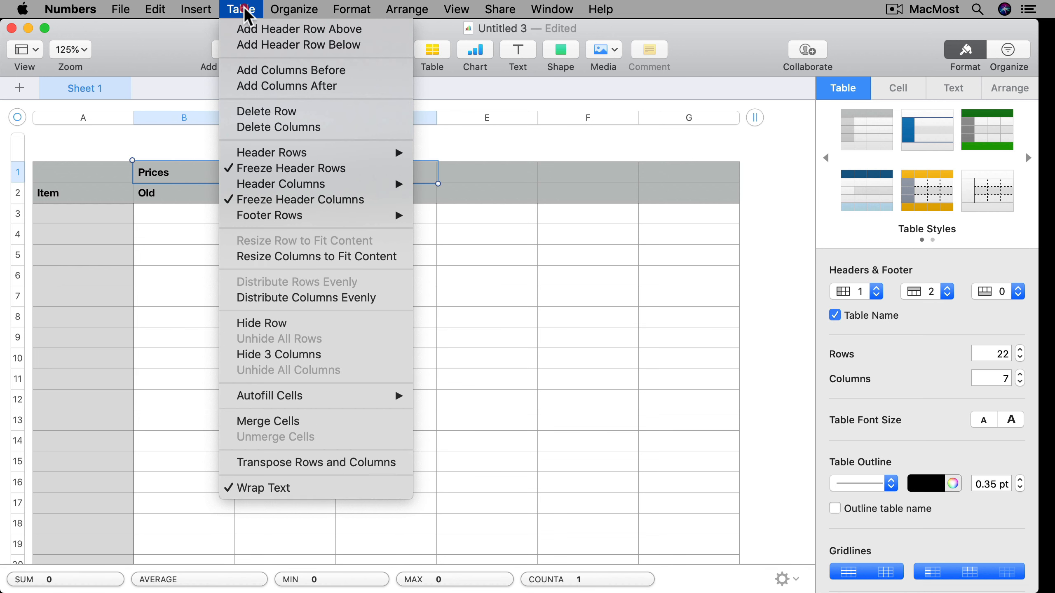
click(281, 425)
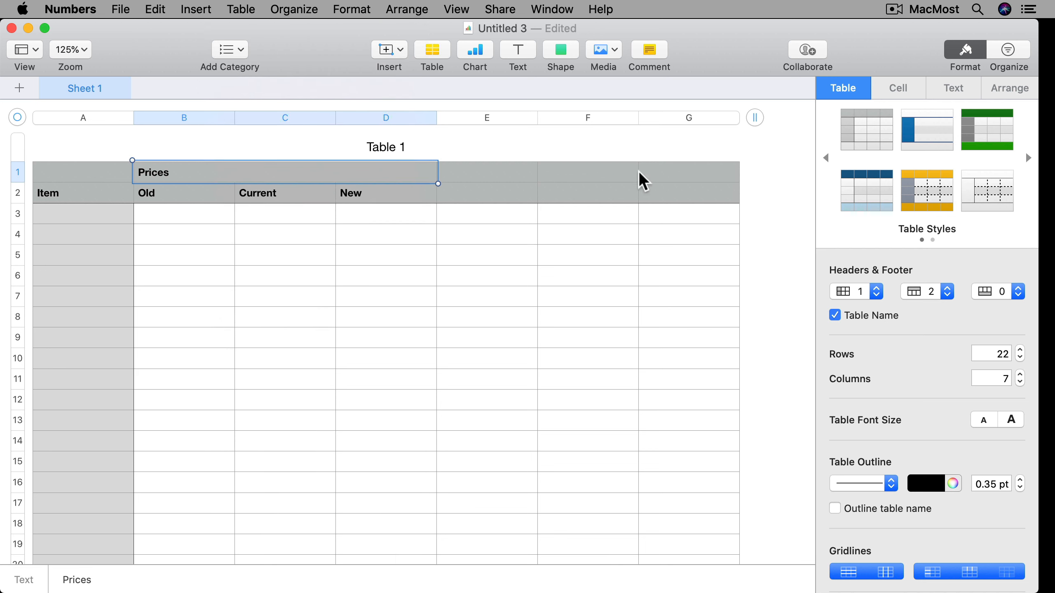
click(952, 89)
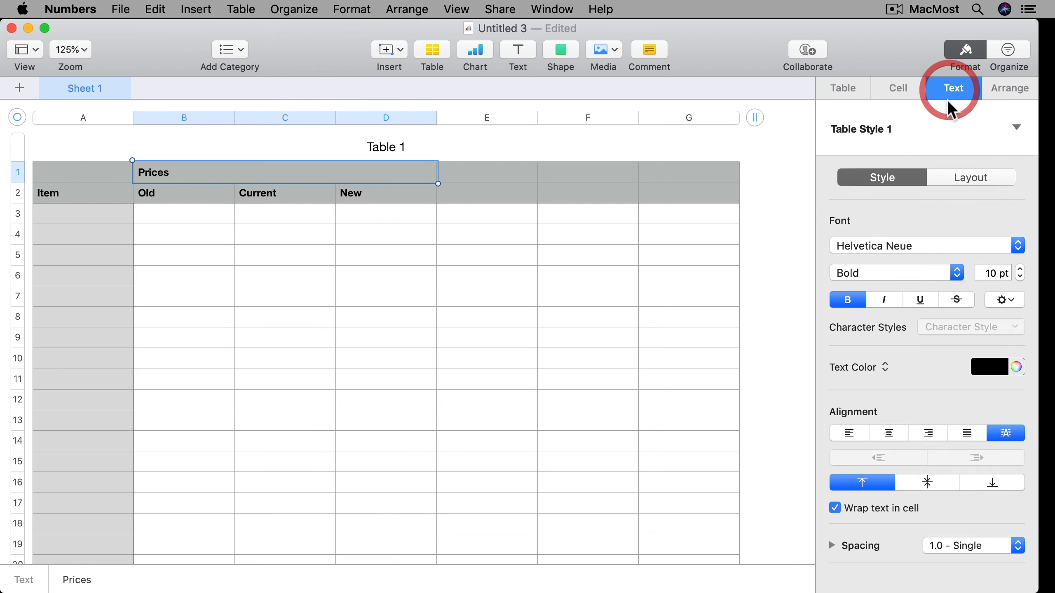
click(890, 433)
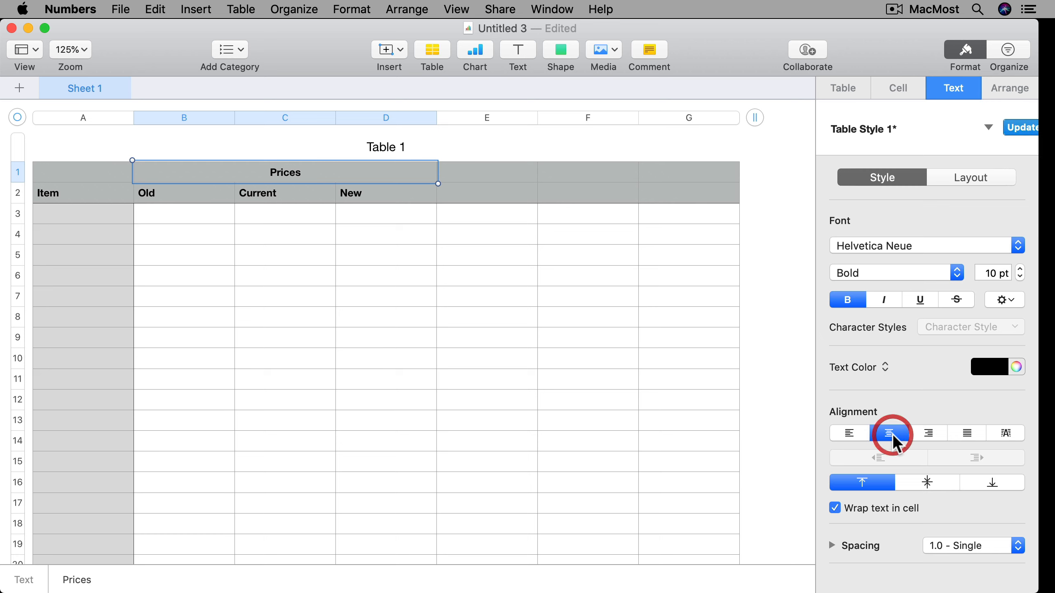
Hide the empty column E of the table.
click(385, 187)
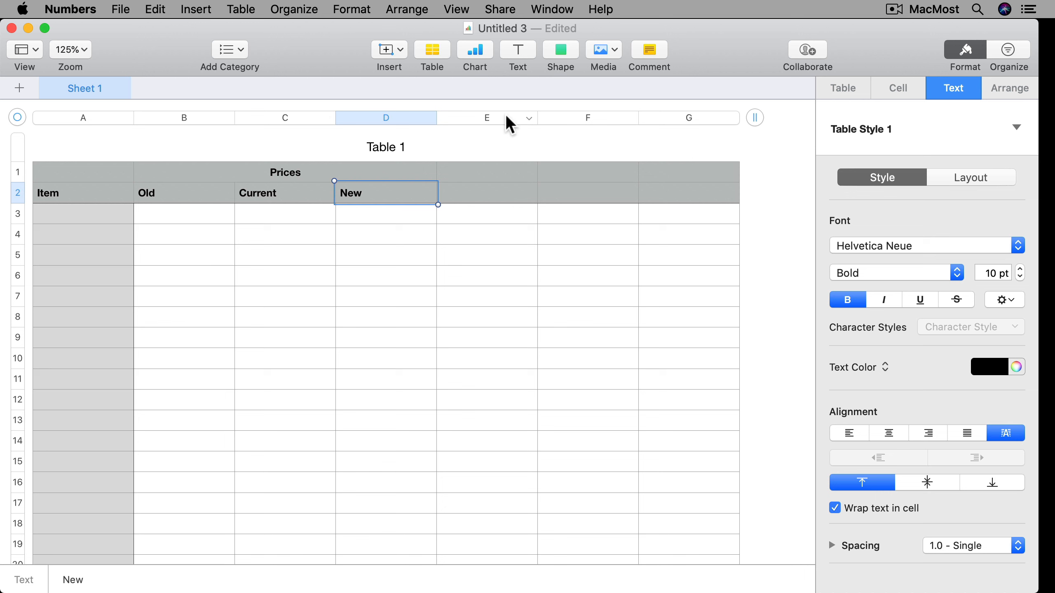
click(490, 120)
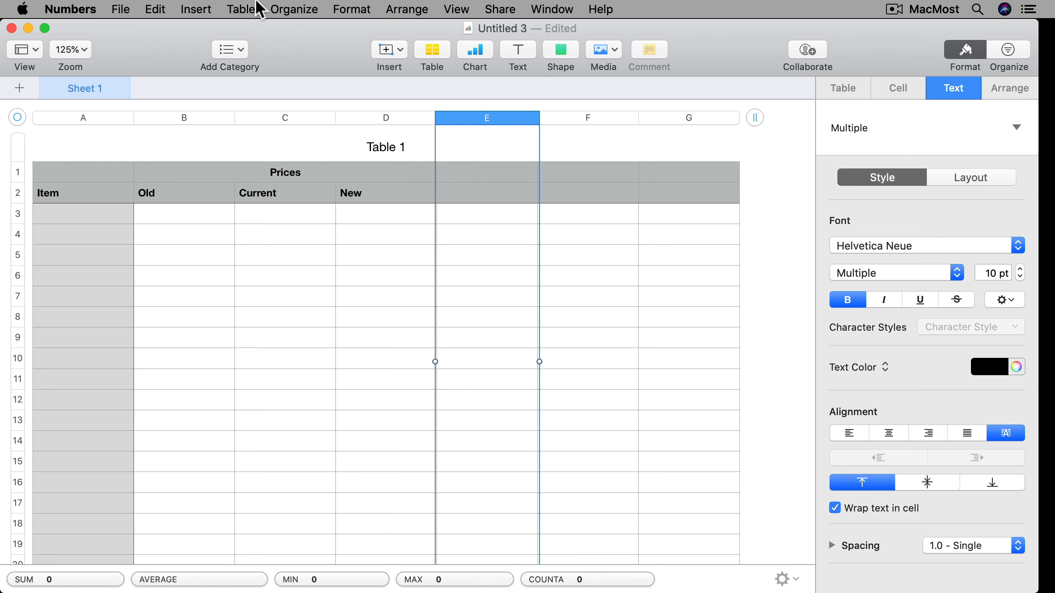
click(248, 5)
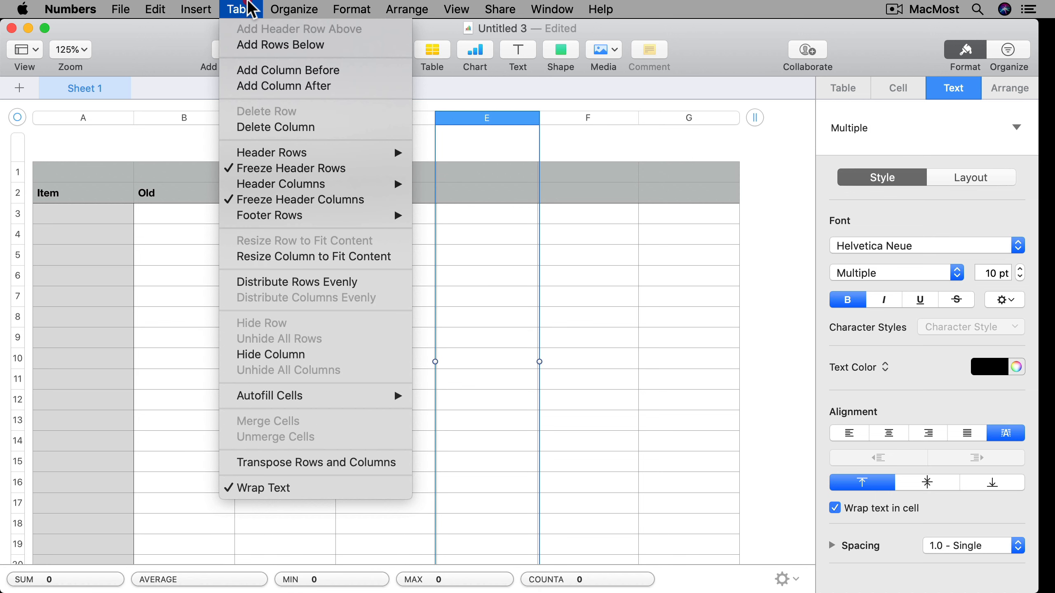
click(271, 355)
click(370, 119)
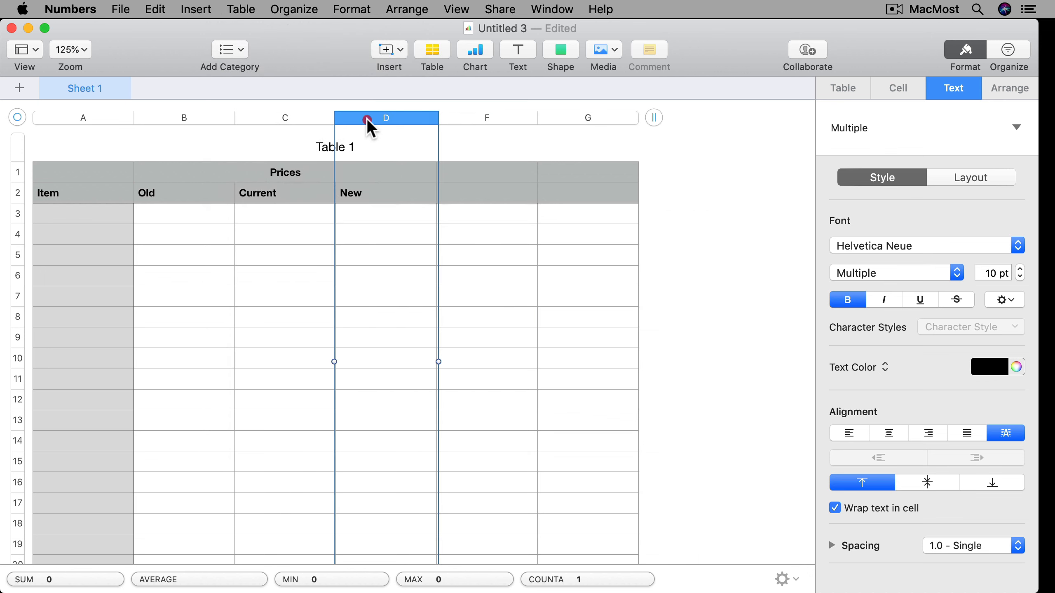
Unhide all columns of the table to bring back column E.
click(490, 121)
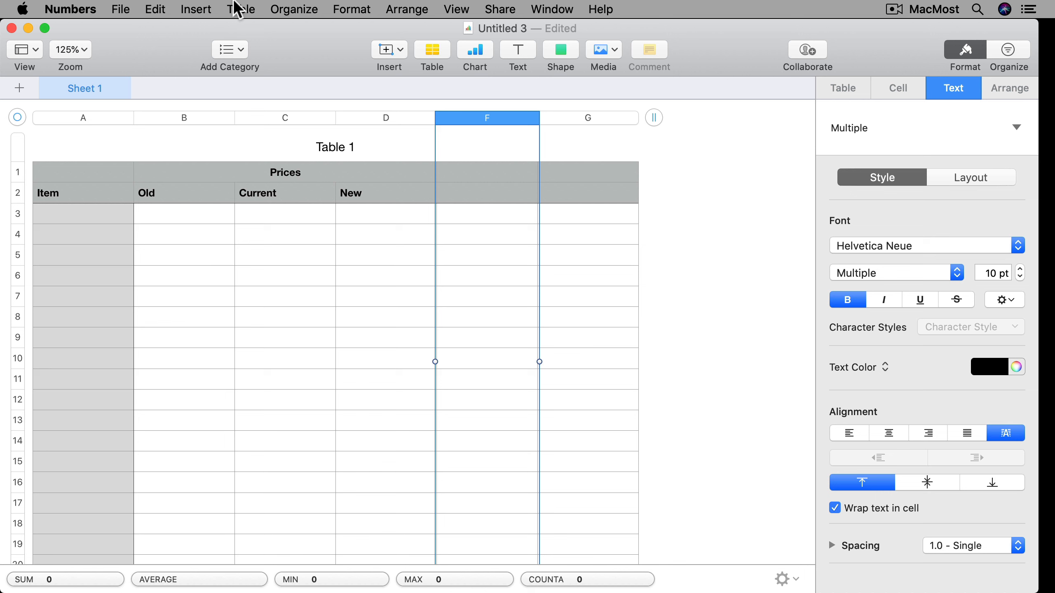
click(240, 9)
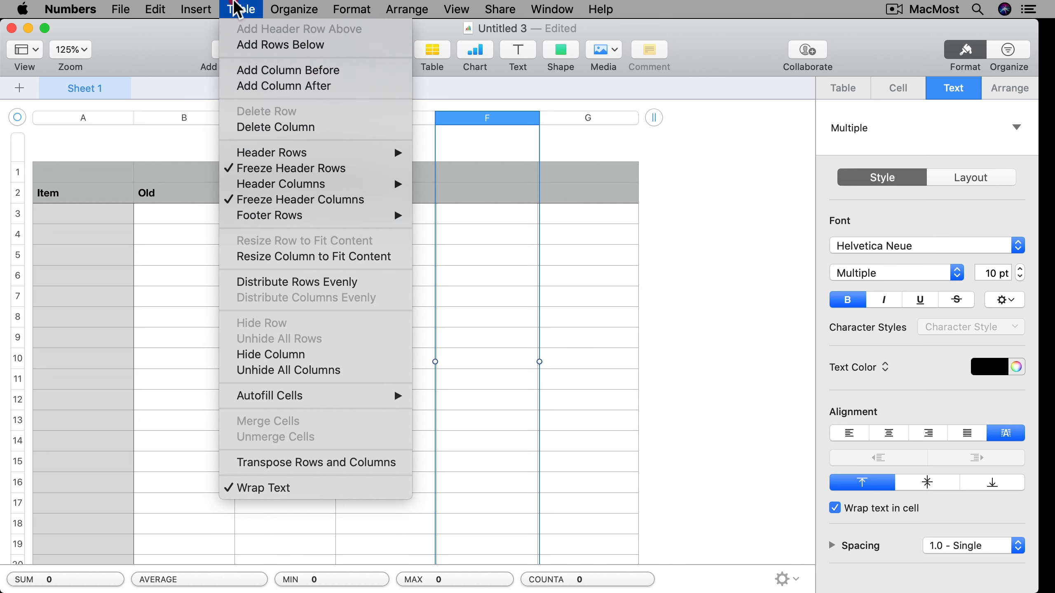
click(285, 370)
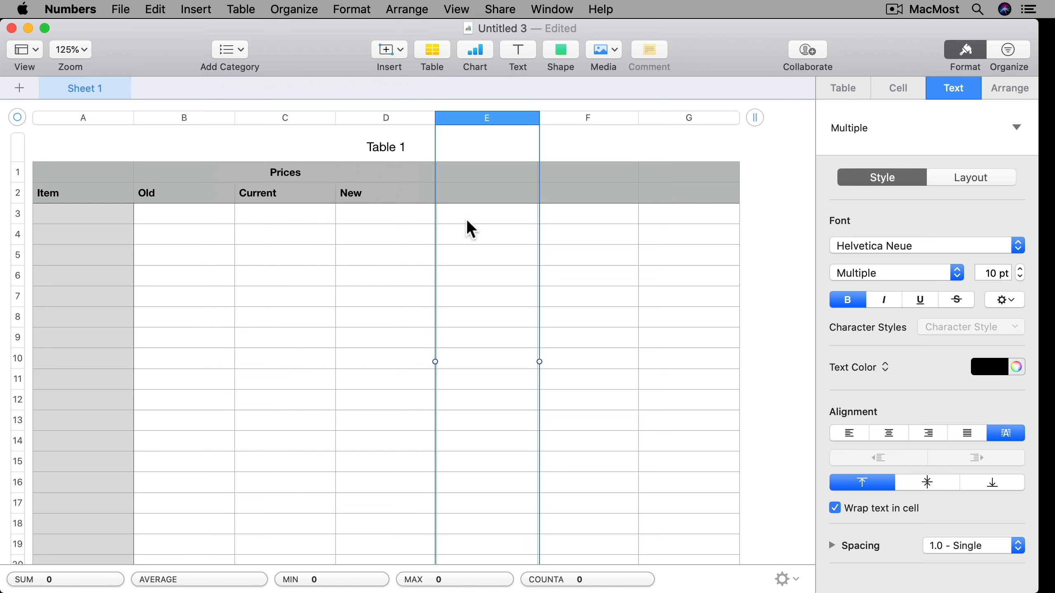
Enter the prices 4, 5 and 6 in cells B3, C3 and D3 of the first body row.
click(207, 212)
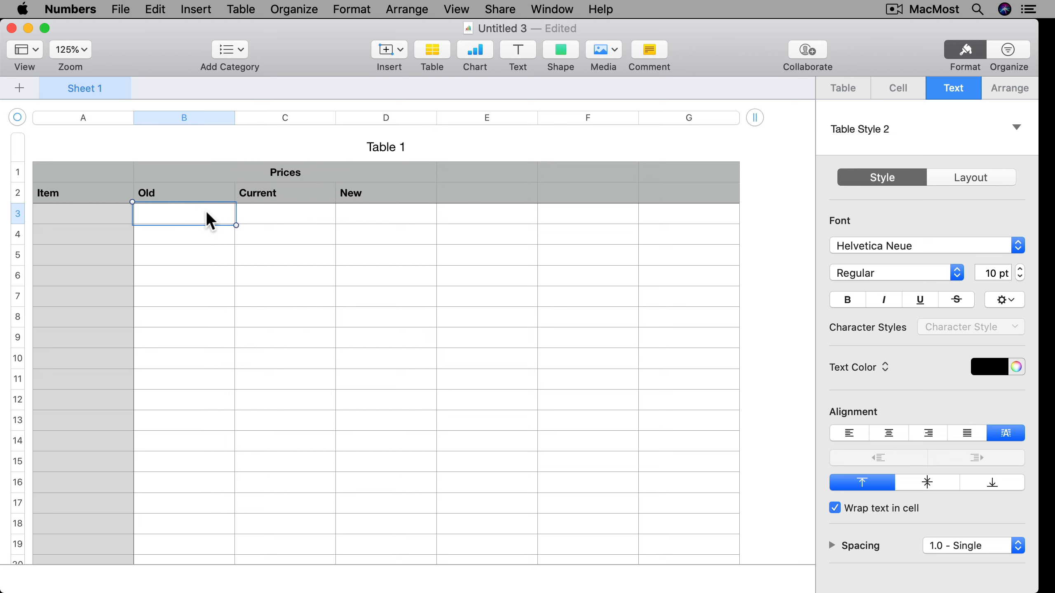
text(4)
key(Tab)
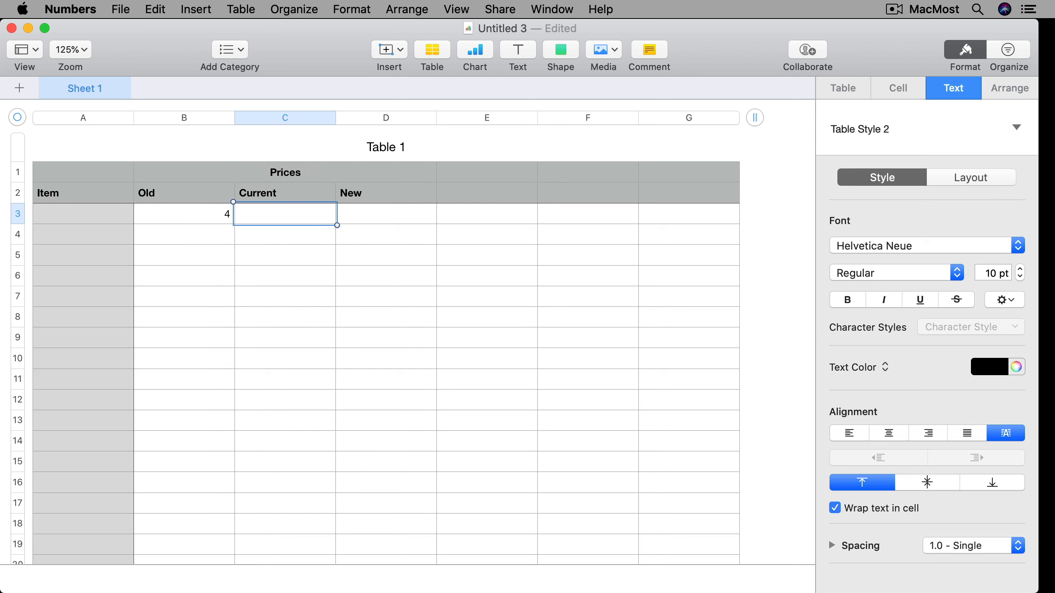
text(5)
key(Tab)
text(6)
key(Tab)
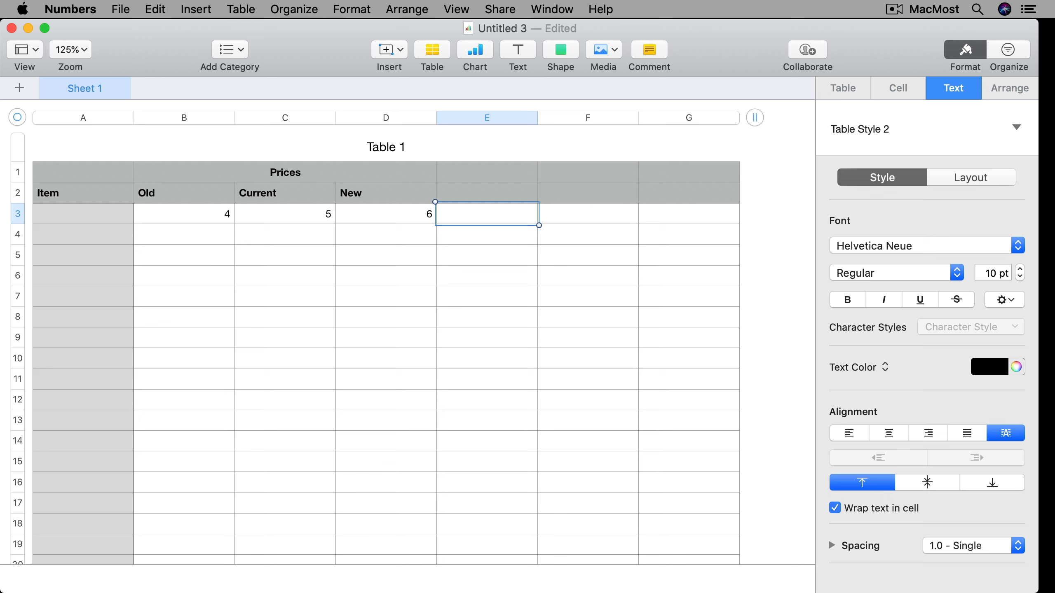
Enter a formula in cell E3 that subtracts the current price in C3 from the new price in D3.
text(=)
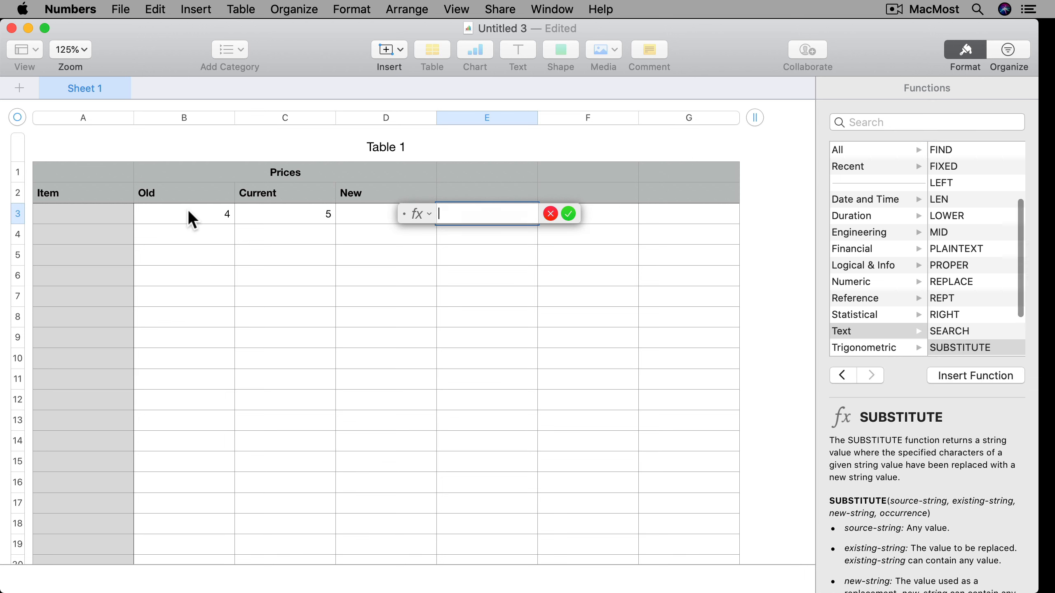
click(365, 214)
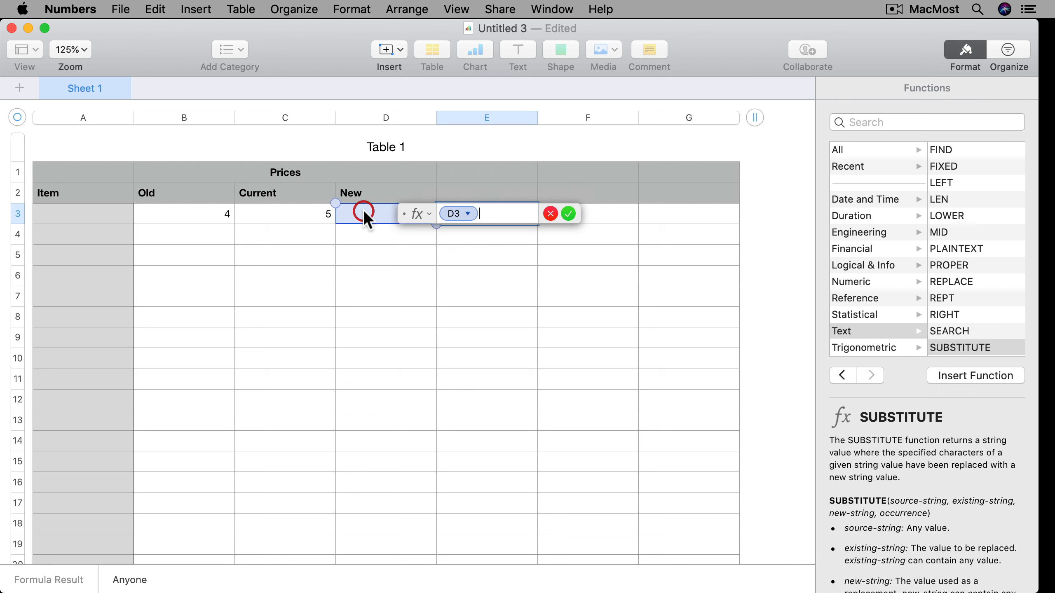
click(306, 213)
key(Return)
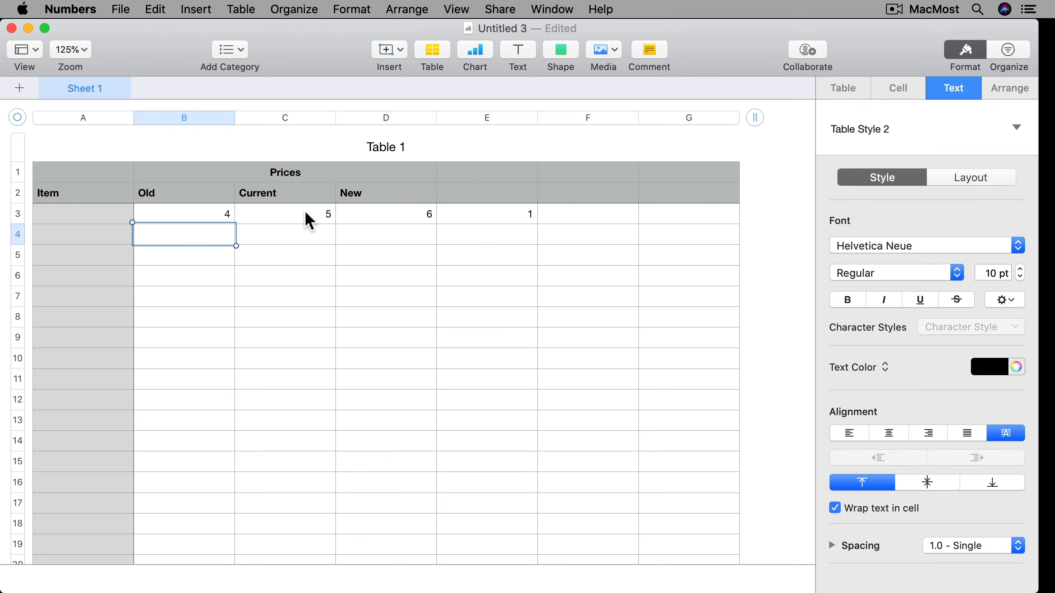
Enter the formula IF(E3>.5,"!!!!!","") in cell F3.
click(494, 211)
click(570, 214)
text(=if()
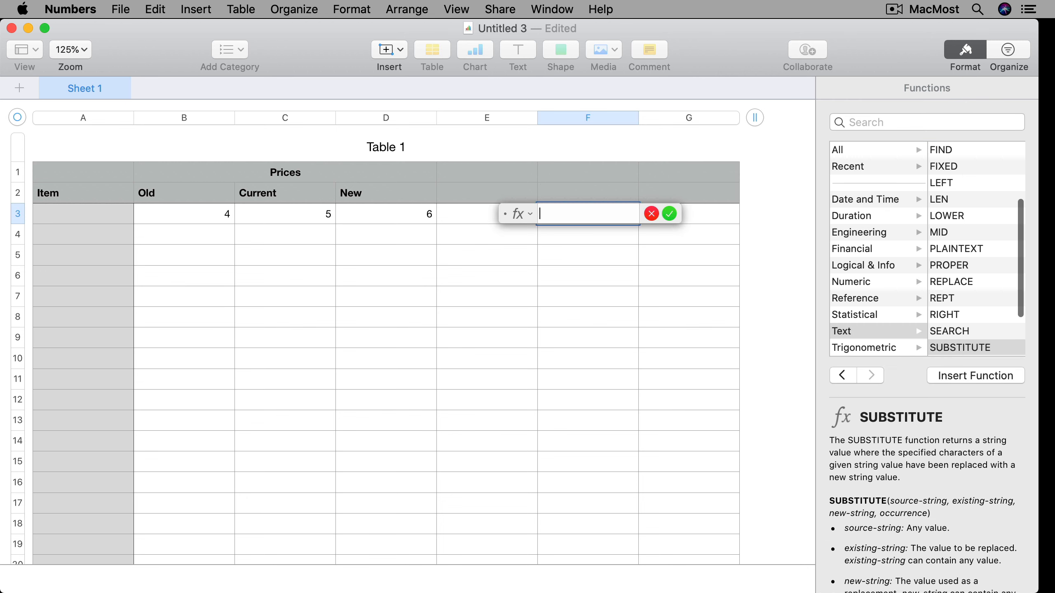
click(470, 214)
text(>.)
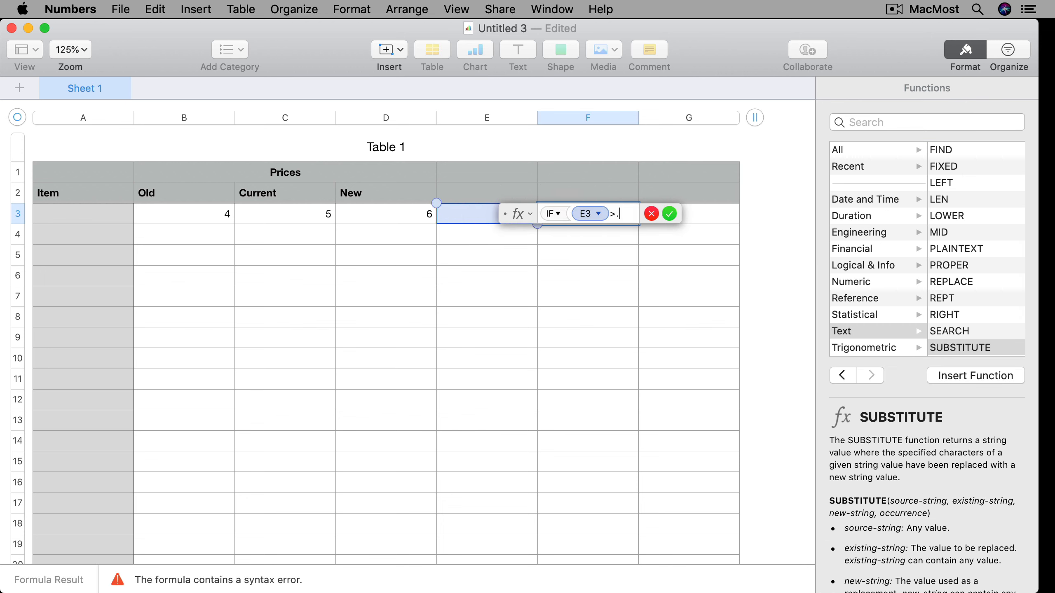
text(5,")
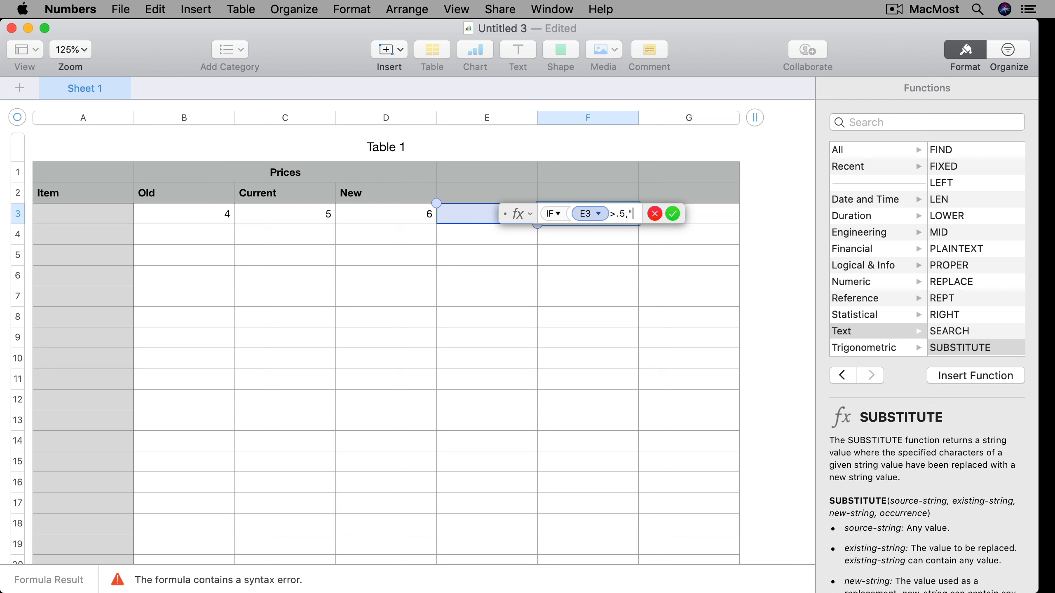
text(!!!!!")
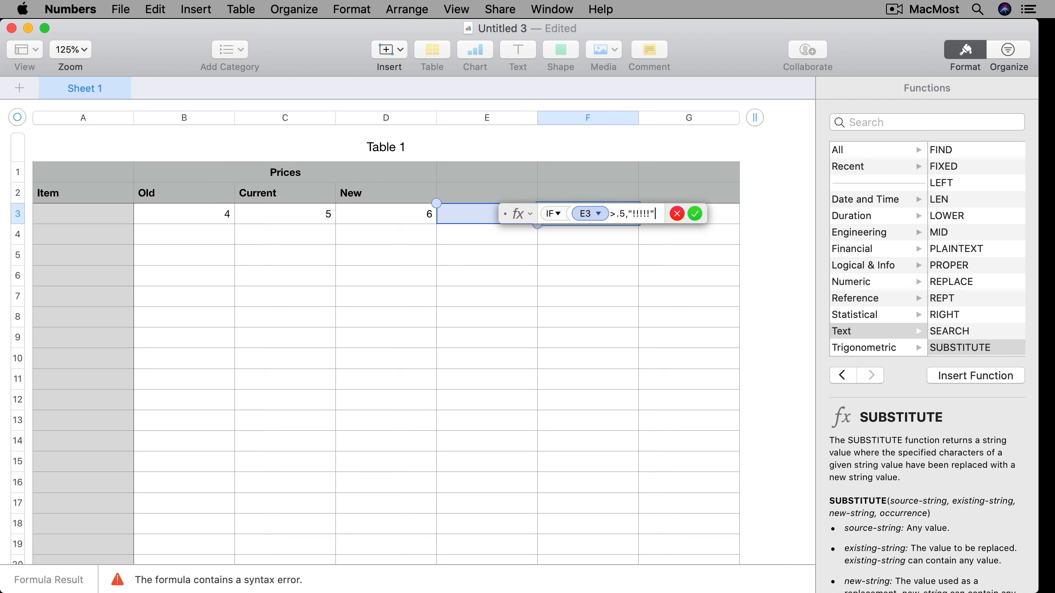
text(,""))
key(Return)
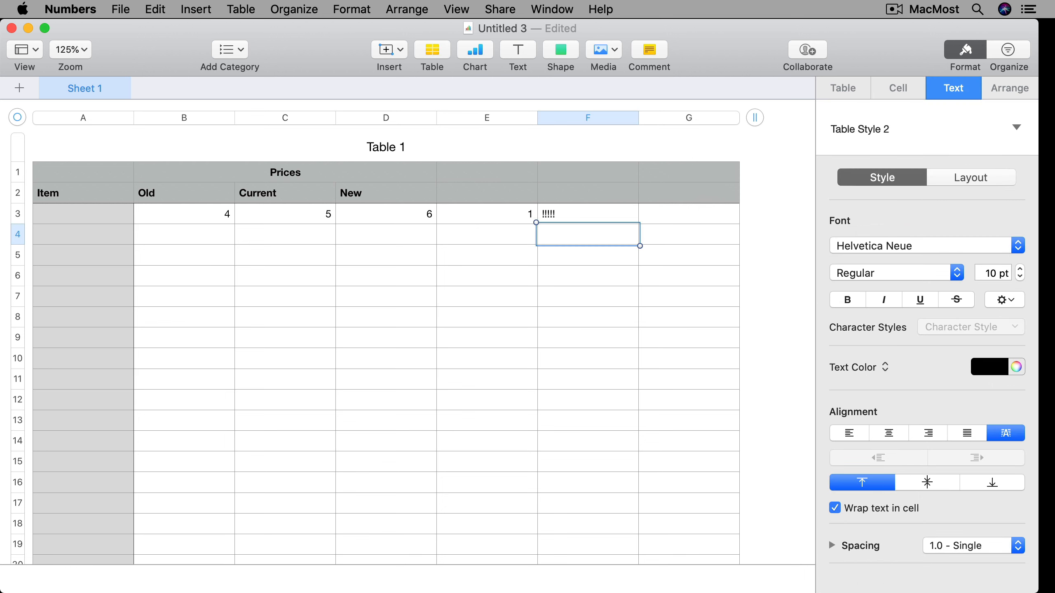
Enter the heading "Difference" in cell E2 and the heading "Note" in cell F2.
click(486, 195)
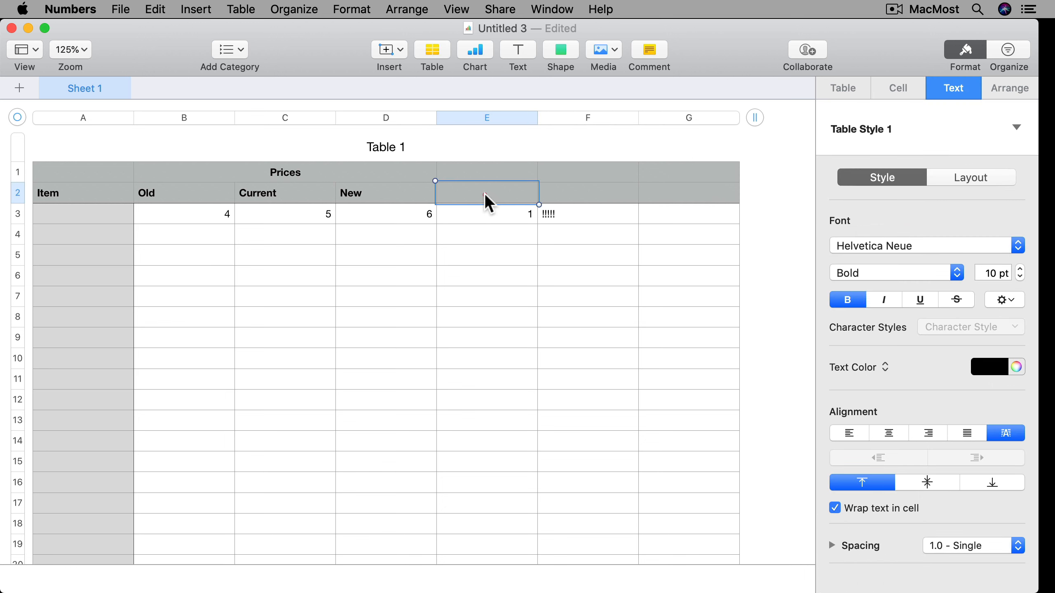
text(Difference)
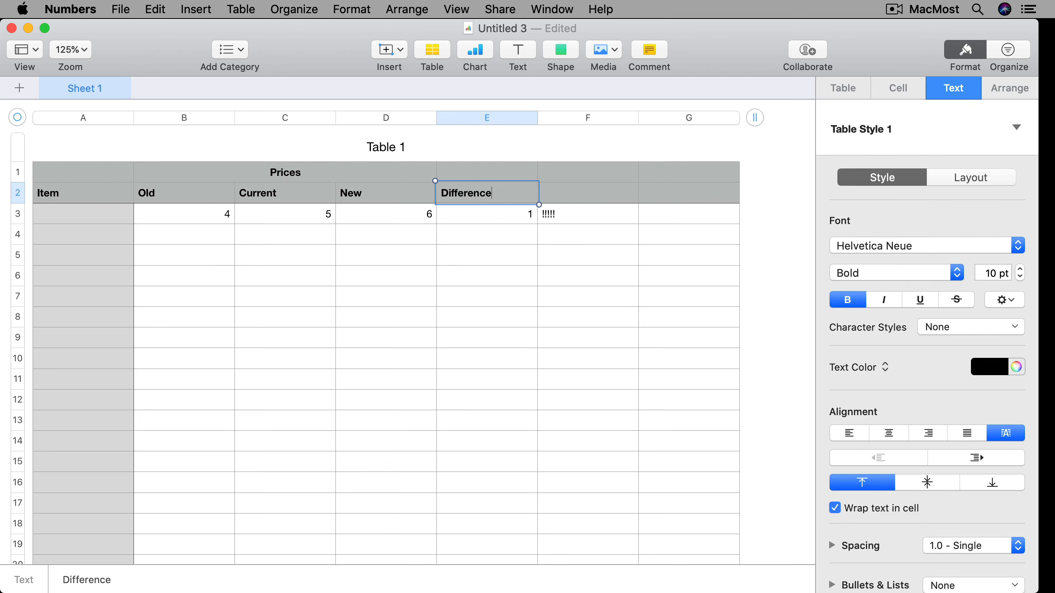
key(Tab)
text(Note)
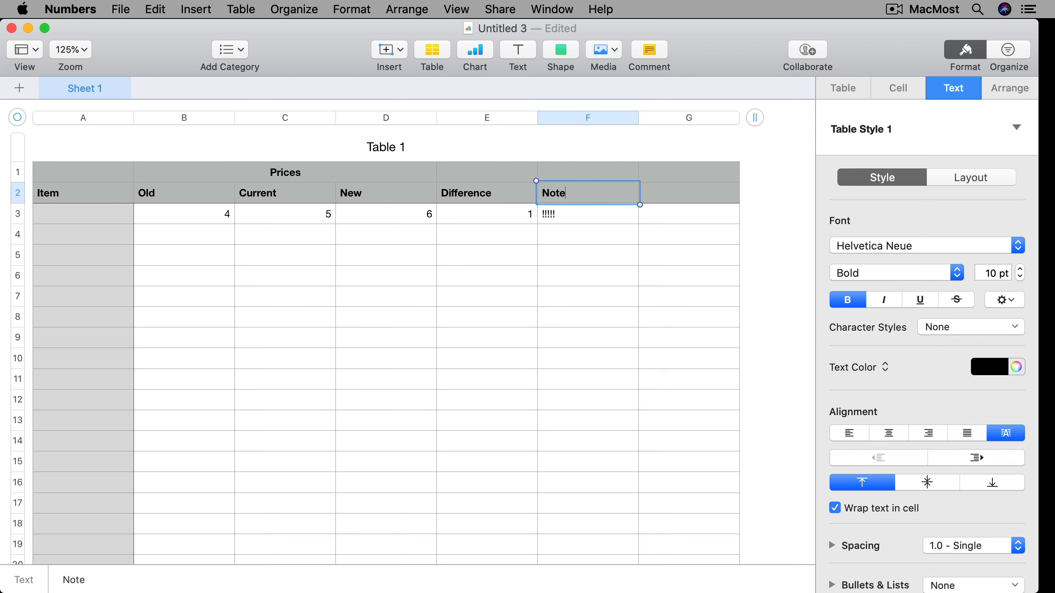
key(Return)
Replace the heading in cell F2 with "Alert".
click(563, 190)
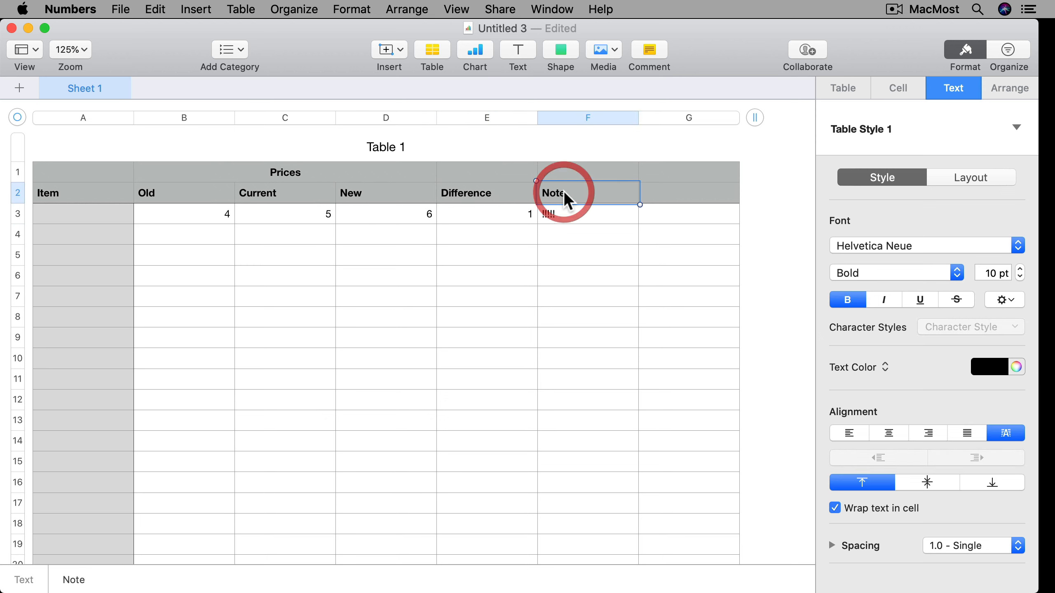
text(Alert)
key(Return)
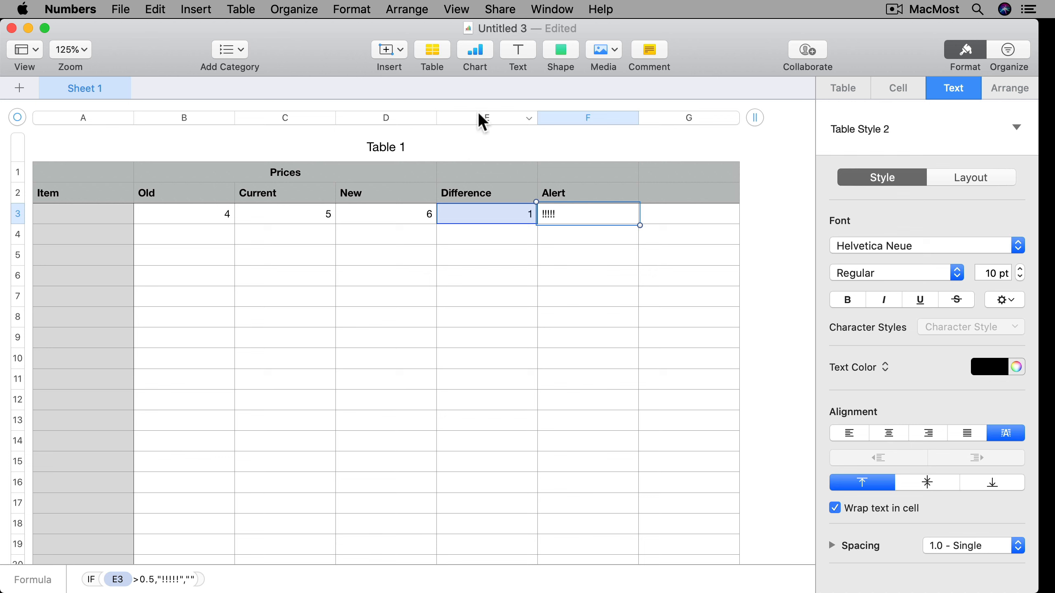
Hide the Difference column, column E, while keeping the Alert column shown.
click(478, 117)
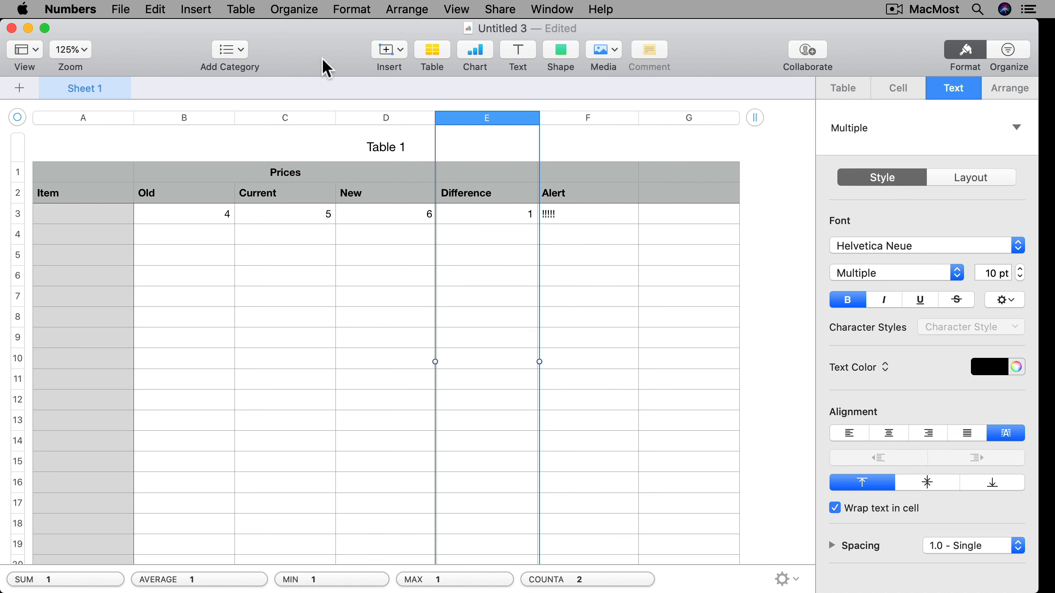
click(241, 9)
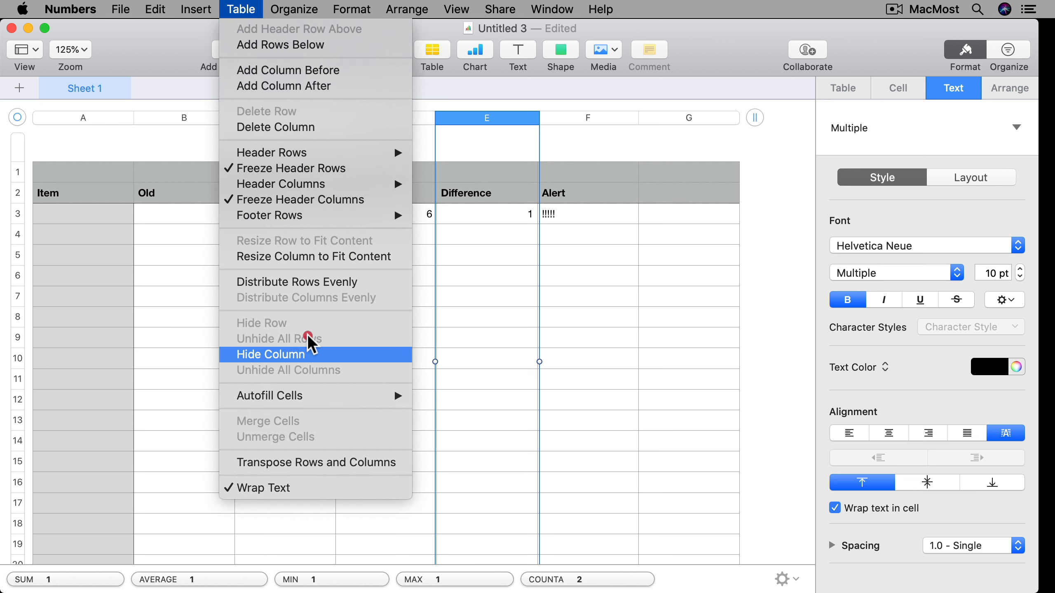
click(539, 155)
click(532, 117)
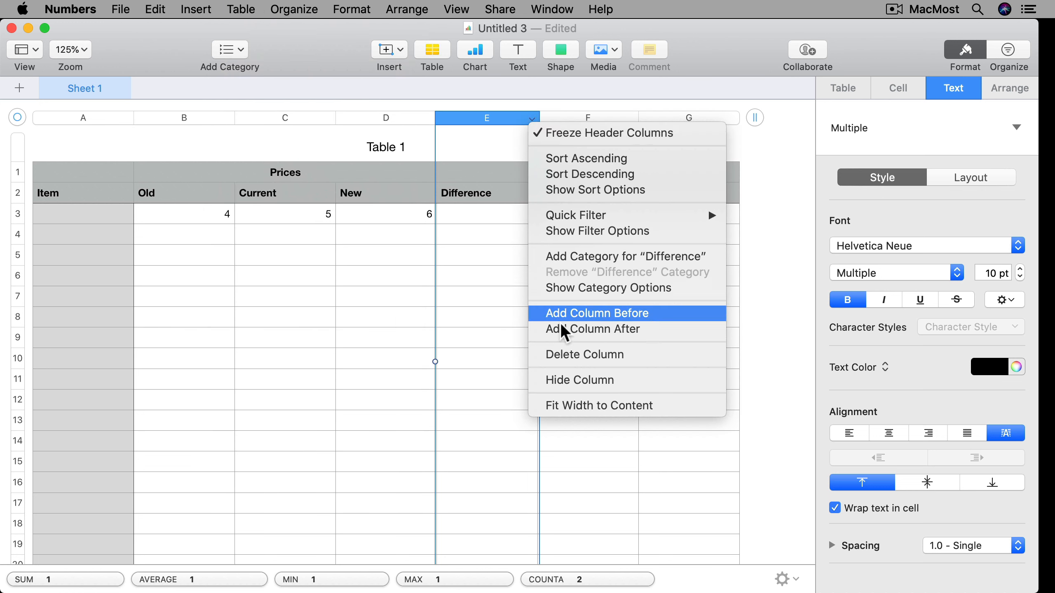
click(571, 378)
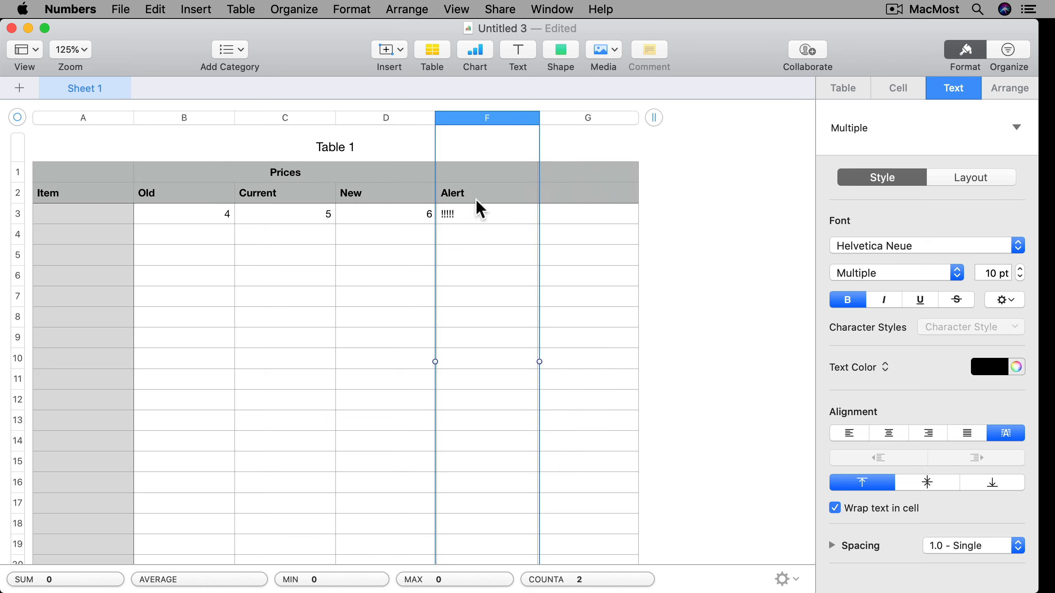
Select cell F3 to view its formula and unhide all columns of the table.
click(468, 211)
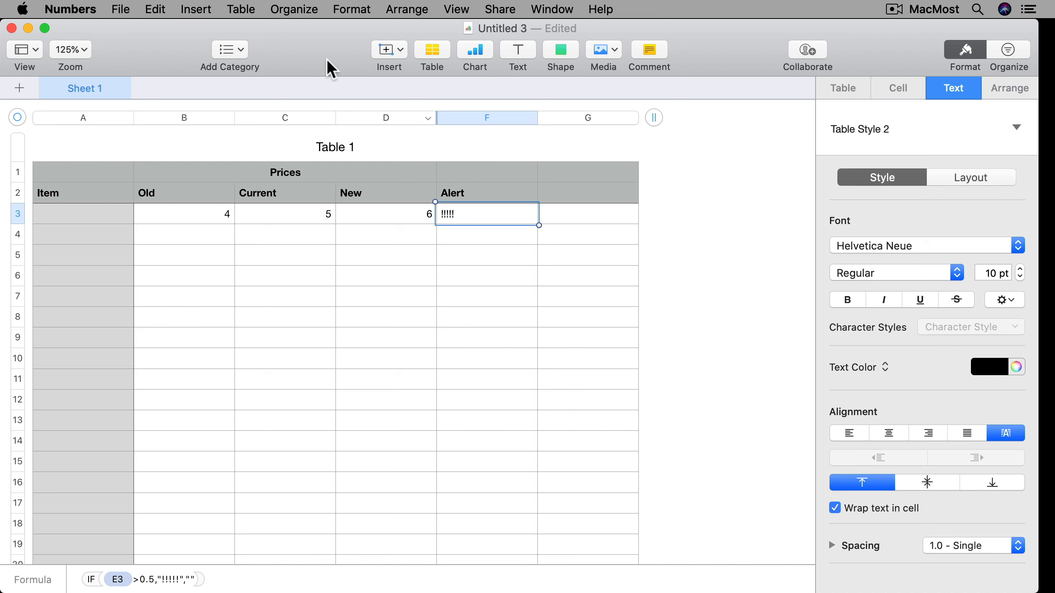
click(241, 9)
click(274, 372)
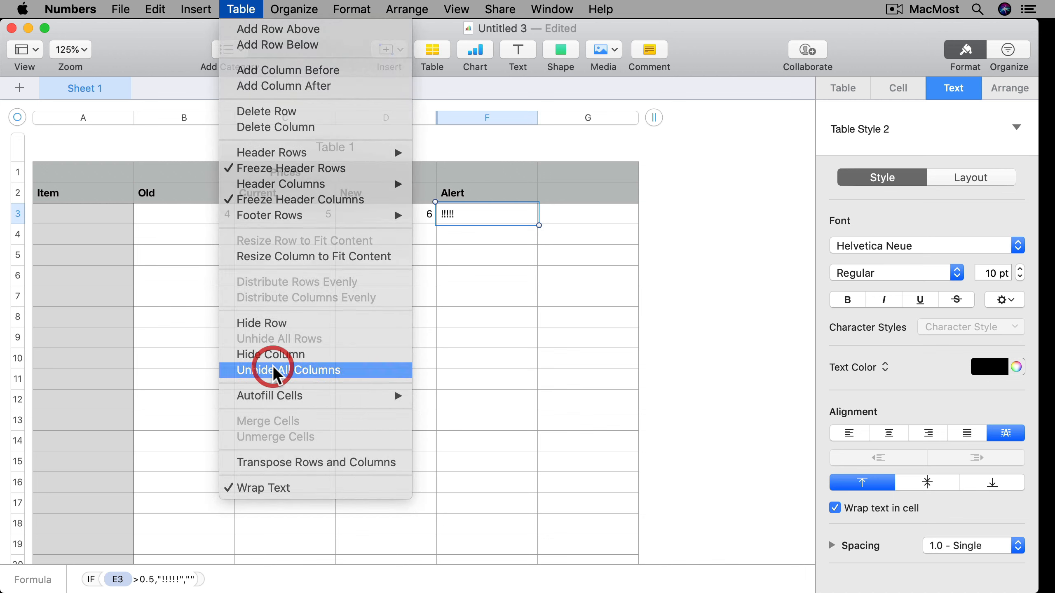
Hide rows 6 through 10 of the table together and undo the hiding.
click(18, 278)
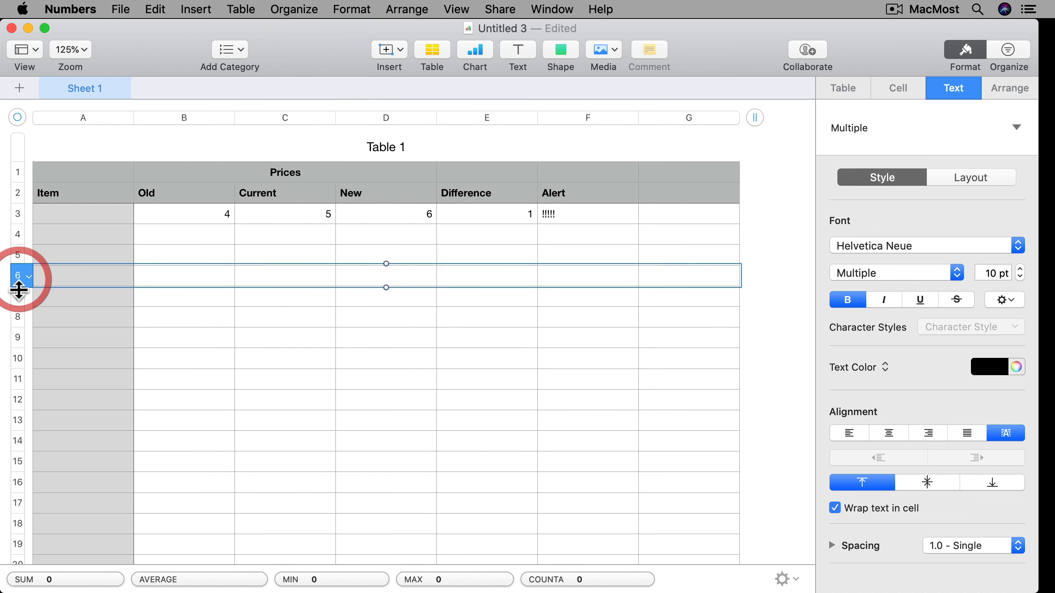
shift+click(19, 357)
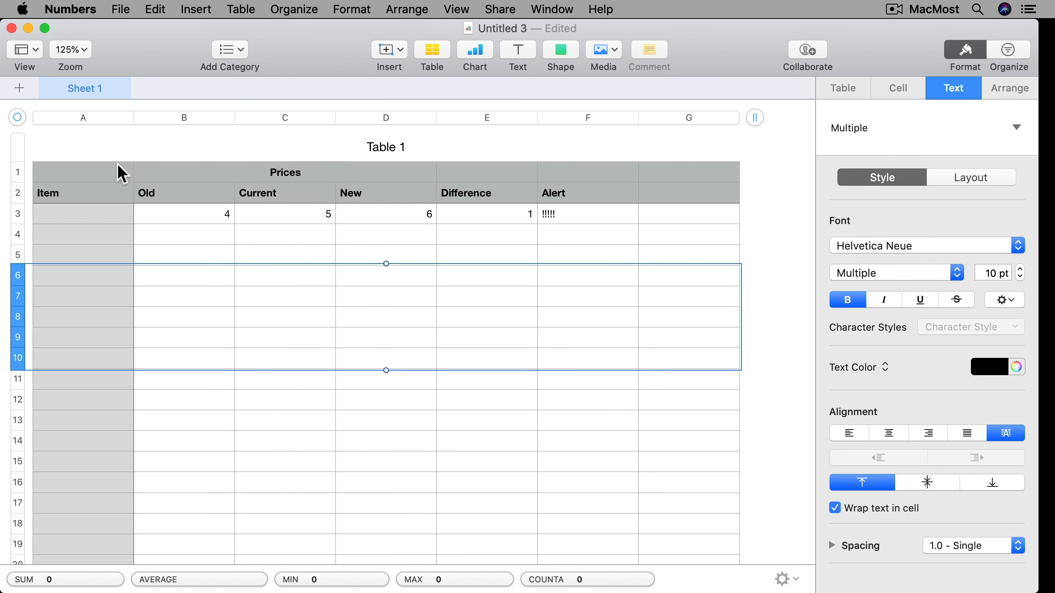
click(207, 9)
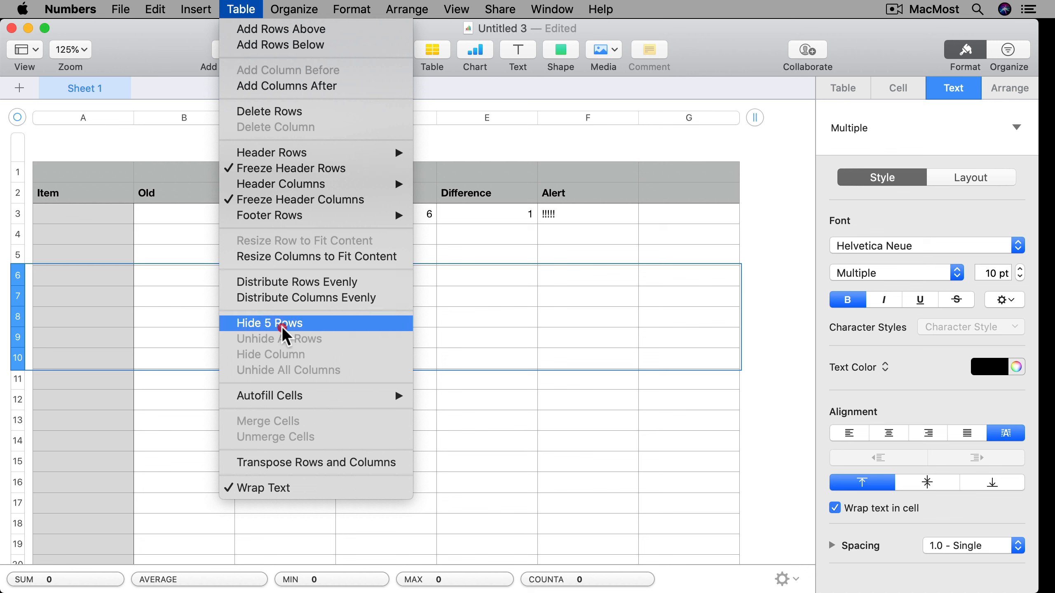
click(281, 323)
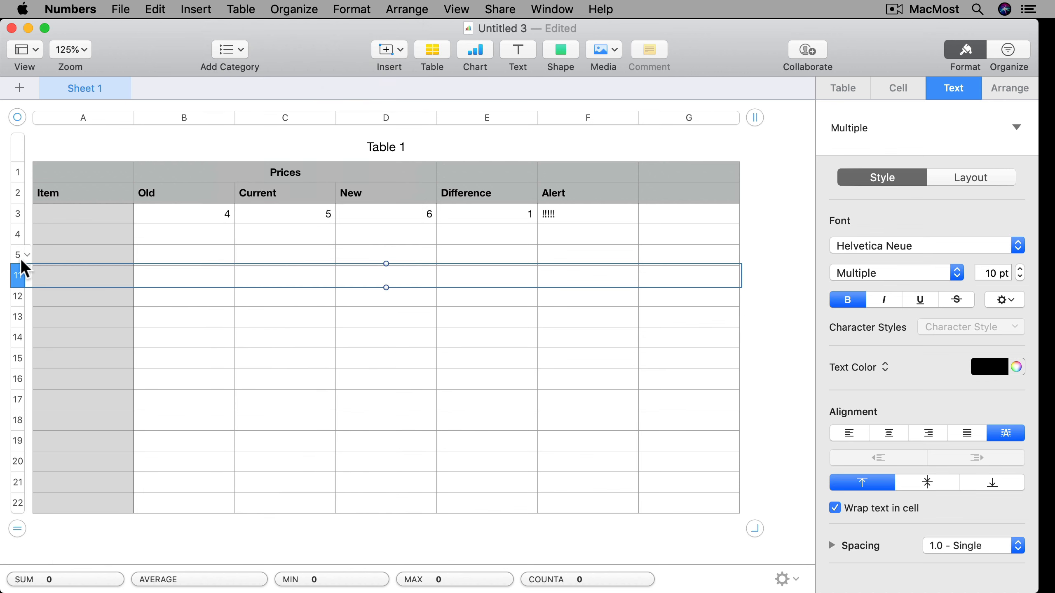
key(super+z)
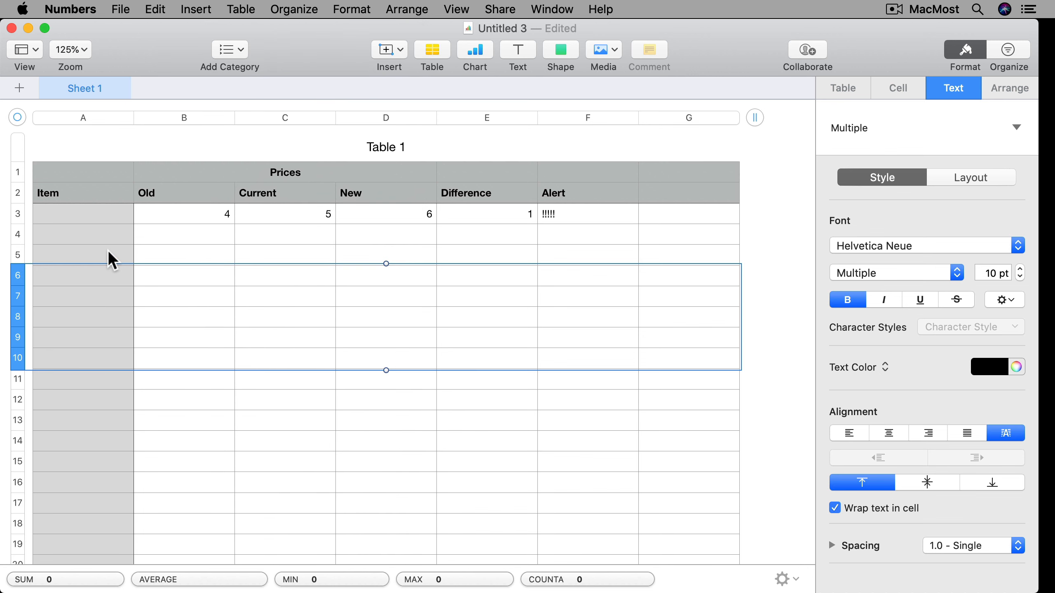
click(159, 231)
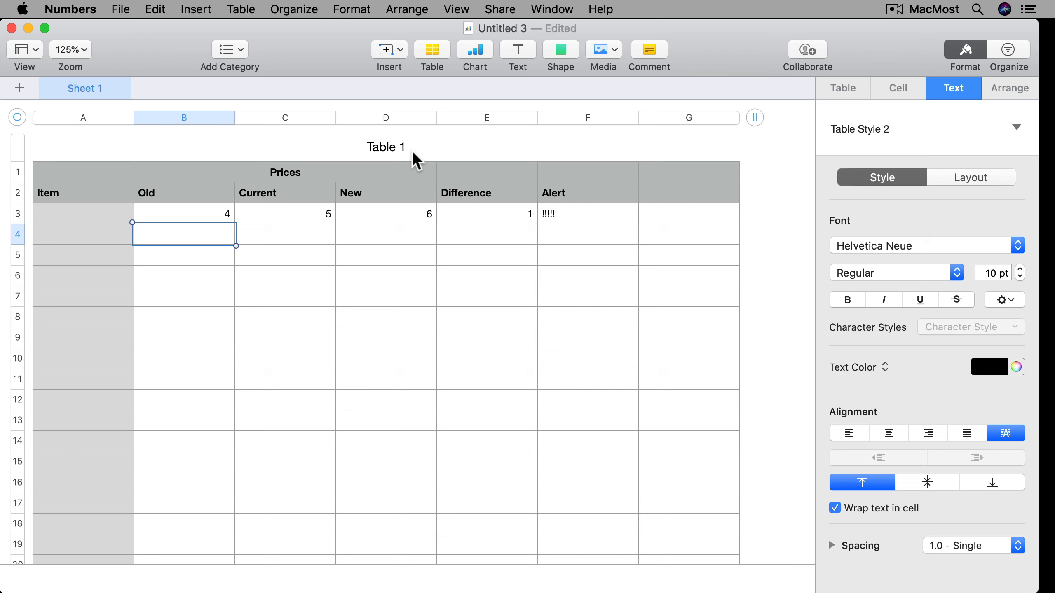
Examine how the frozen header rows and header column behave by viewing the table's lower rows and further columns.
click(241, 10)
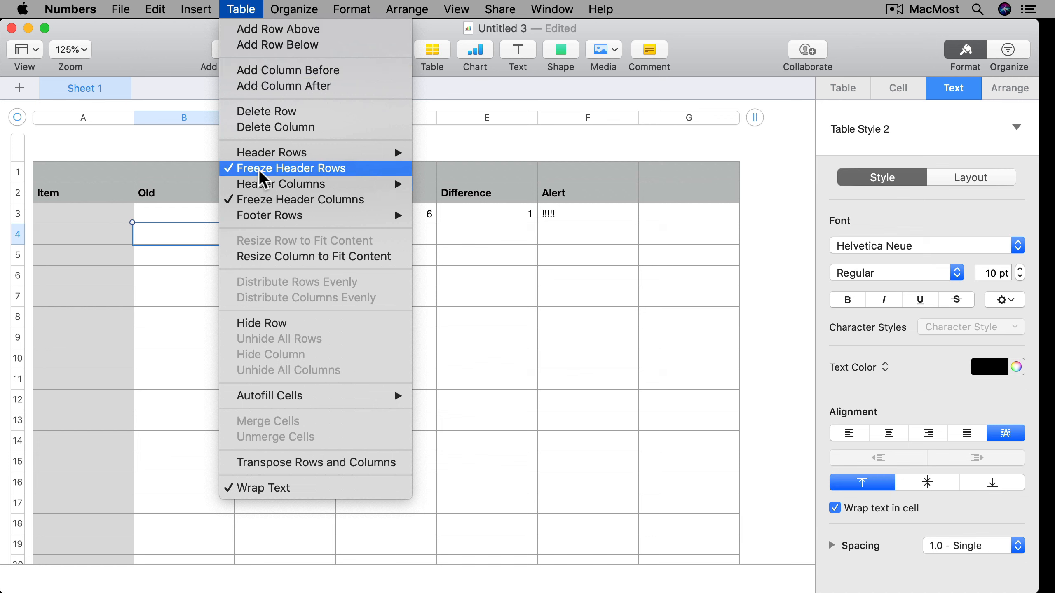
click(130, 252)
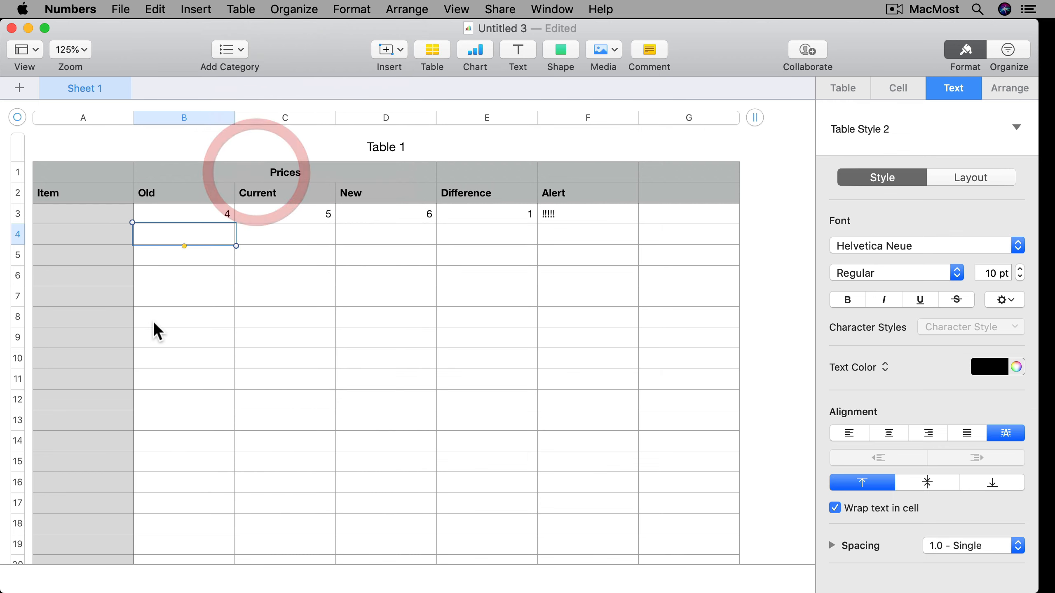
scroll(153, 323, down, 5)
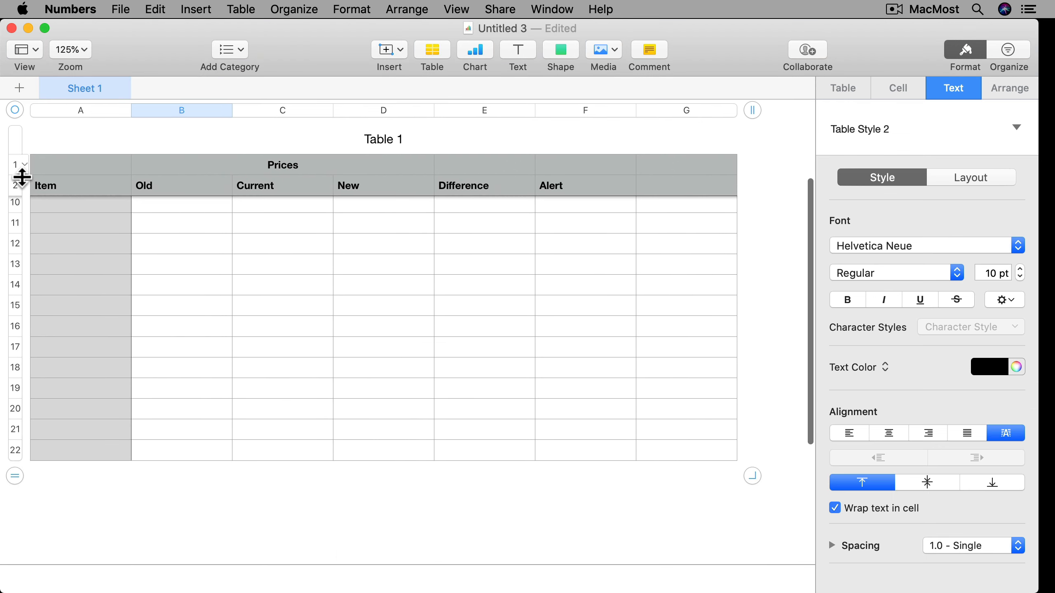
scroll(24, 243, up, 5)
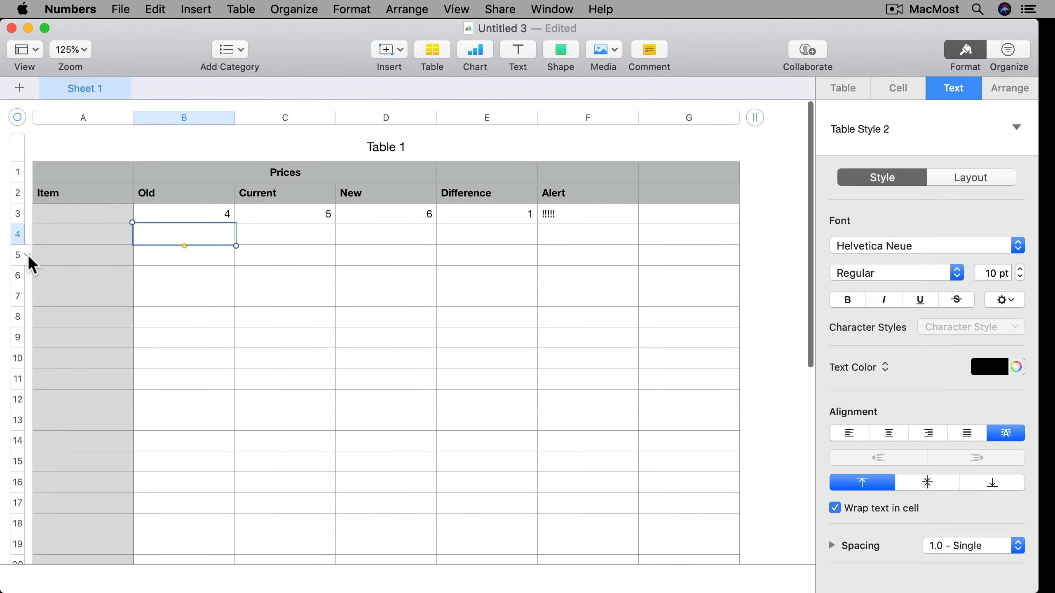
scroll(53, 312, down, 5)
scroll(53, 313, up, 5)
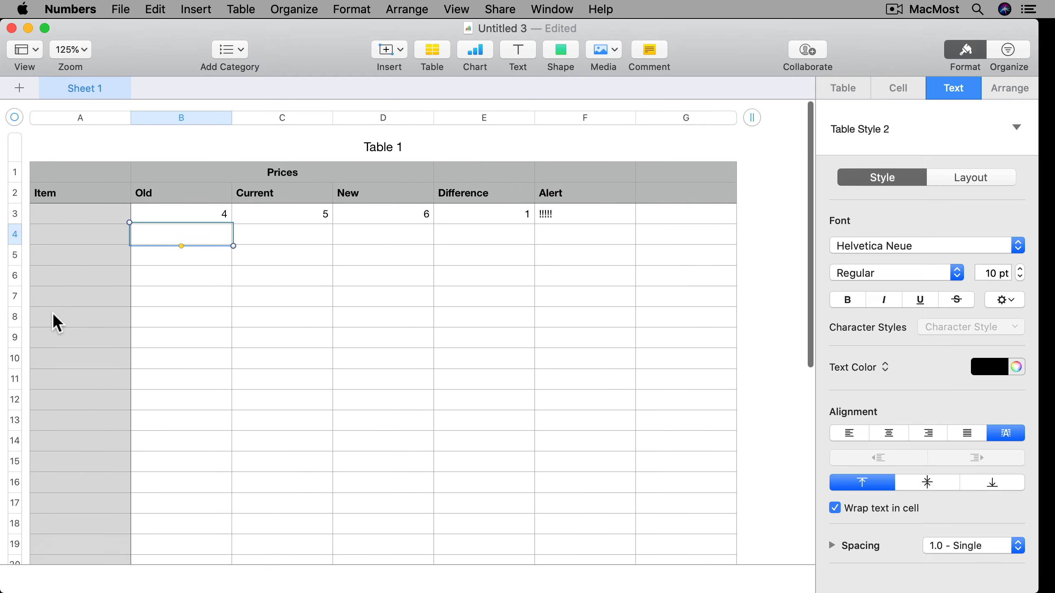
scroll(53, 313, right, 5)
scroll(53, 312, left, 5)
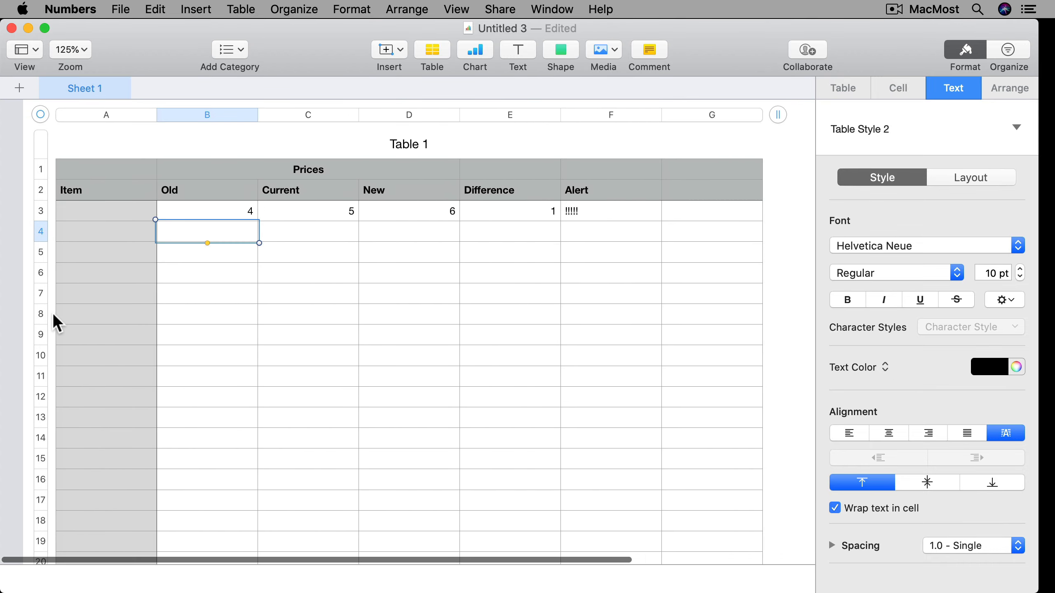
Resize columns A through F to fit their content and undo the resizing.
click(195, 9)
mouse_move(240, 9)
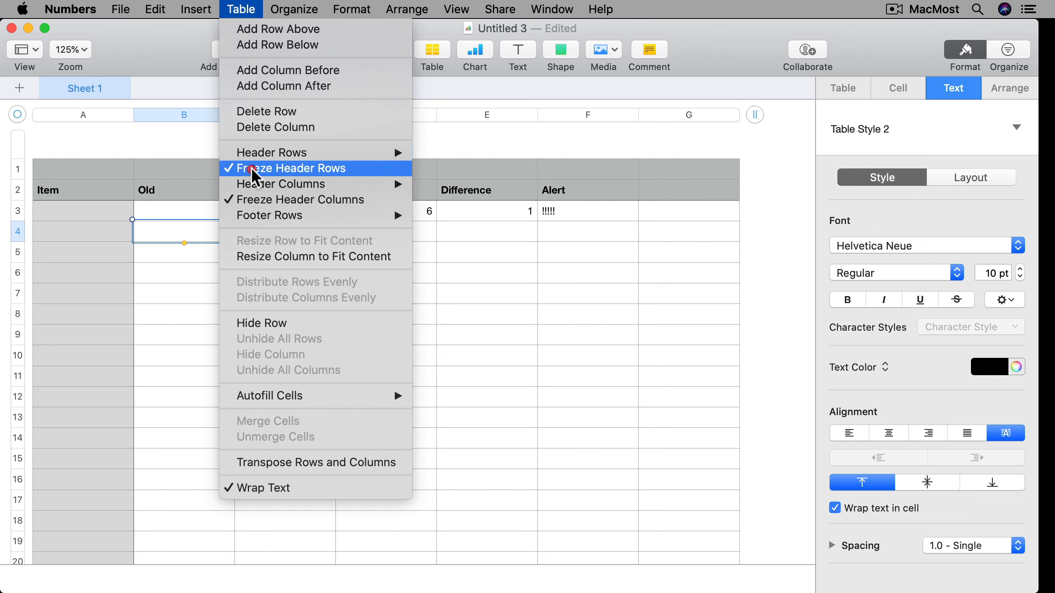
click(252, 261)
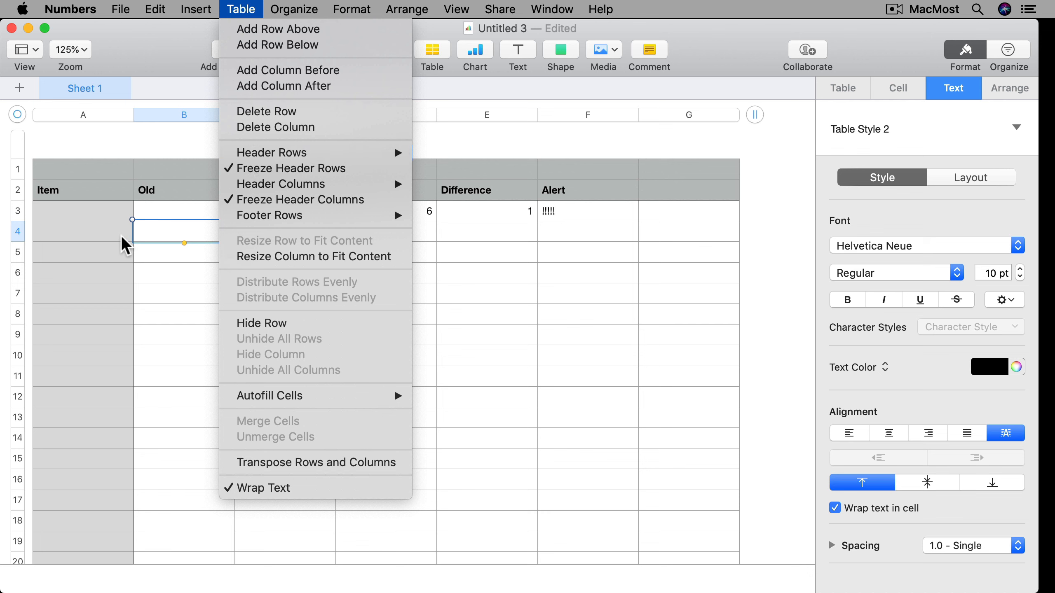
click(89, 113)
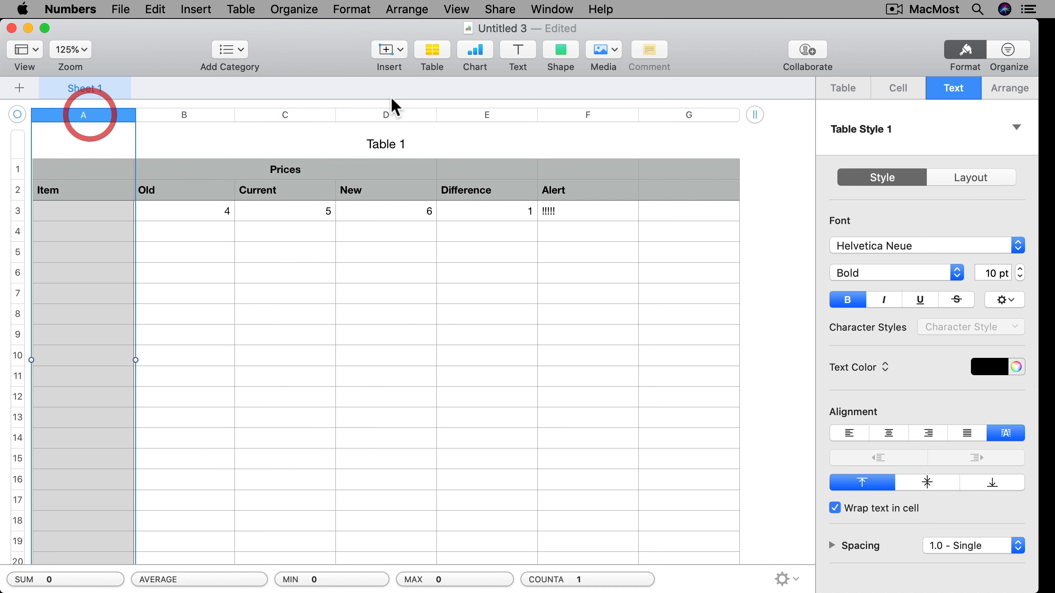
shift+click(577, 117)
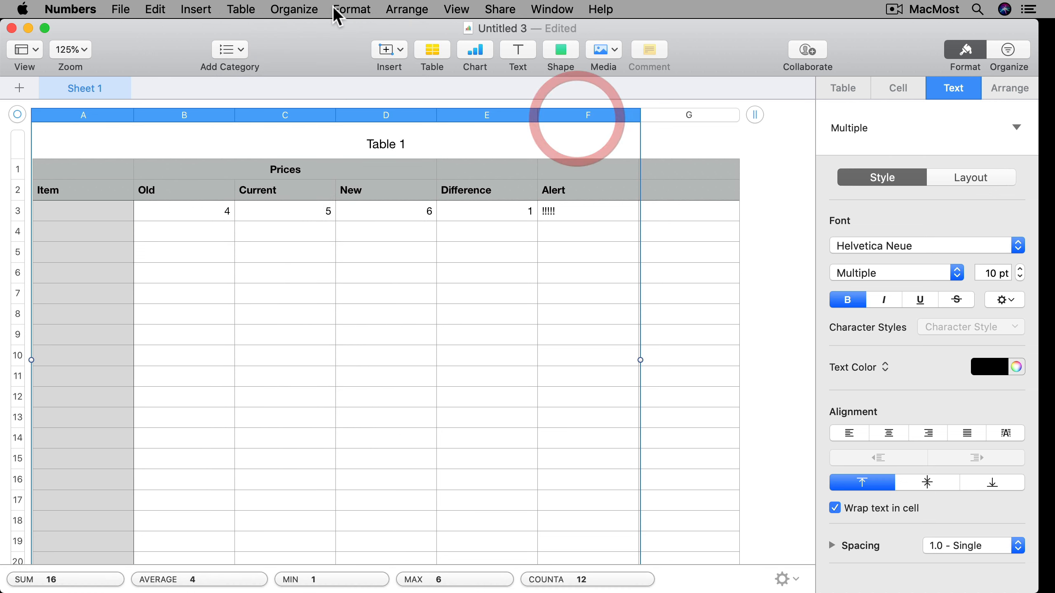
click(241, 9)
click(287, 257)
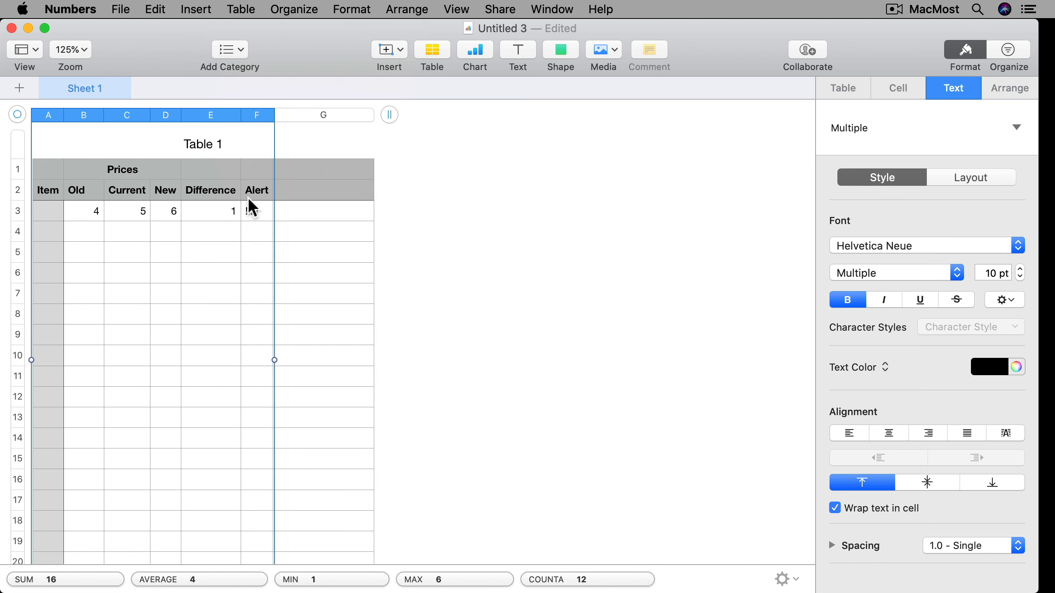
key(super+z)
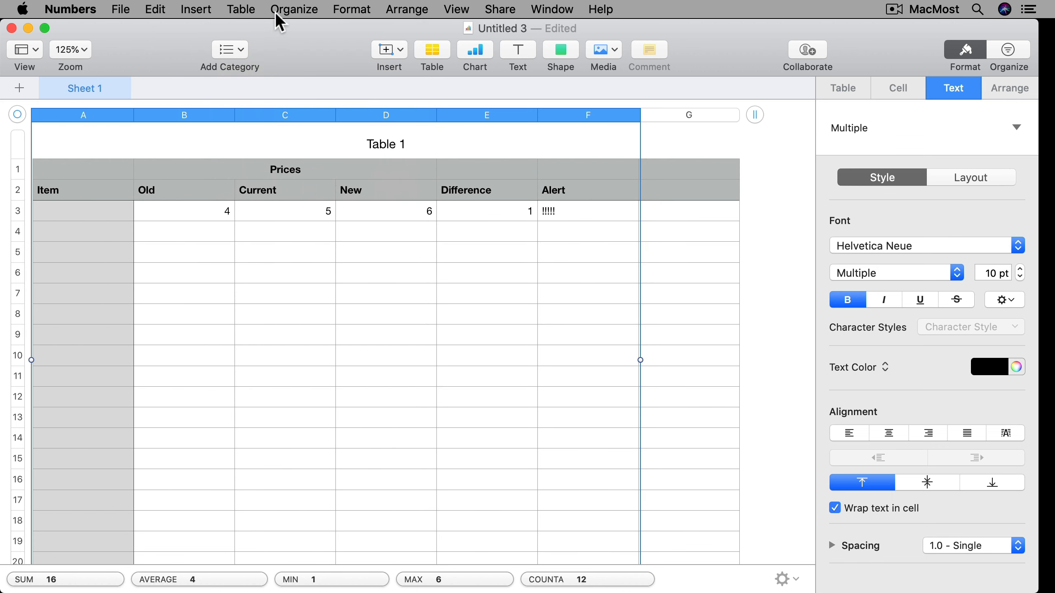
Make the price columns uneven by narrowing column B and widening column C.
click(243, 9)
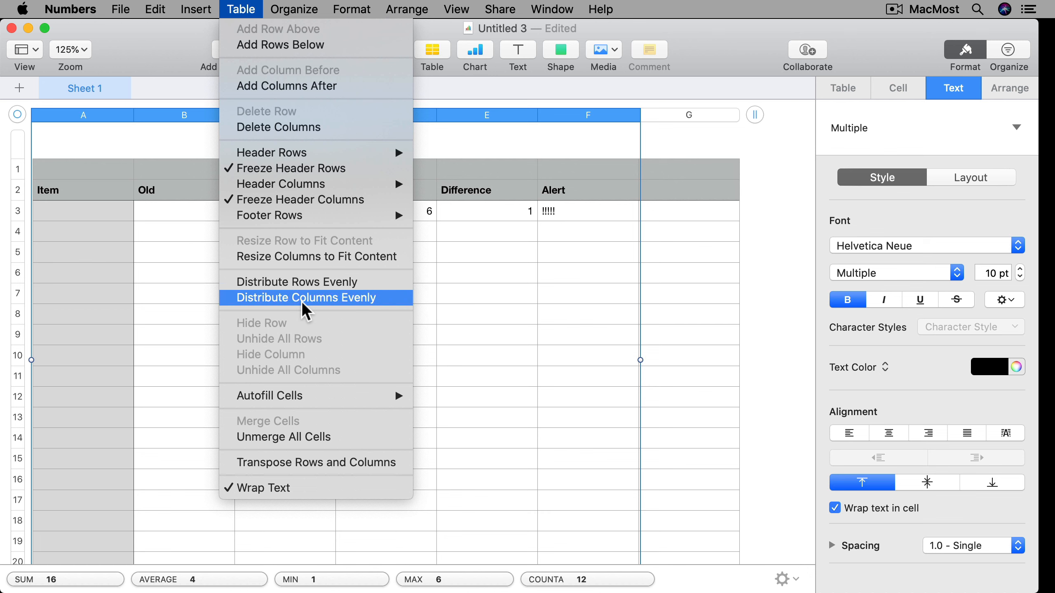
key(Escape)
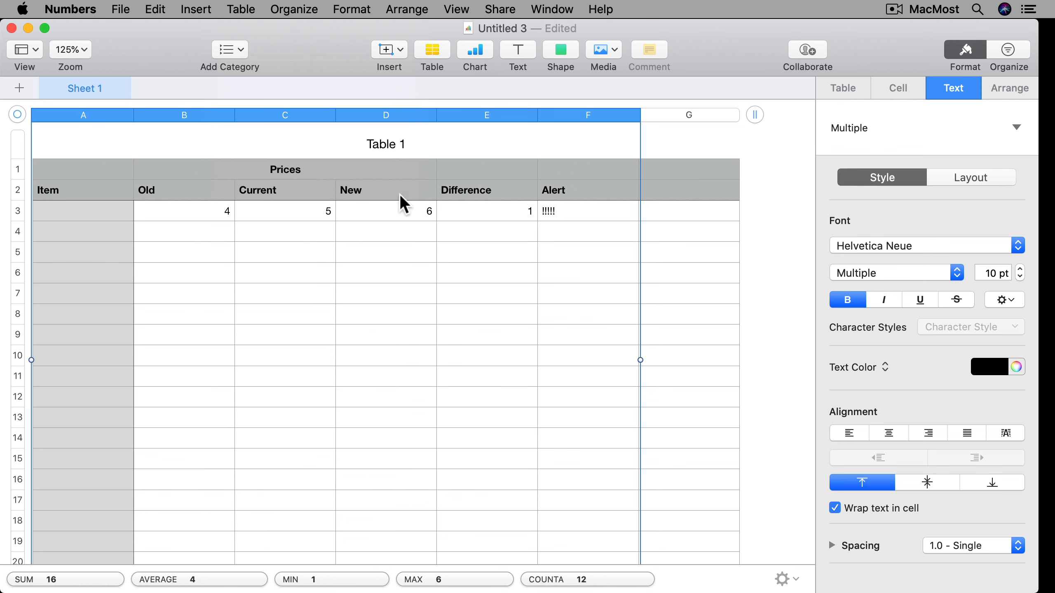
click(399, 194)
click(194, 114)
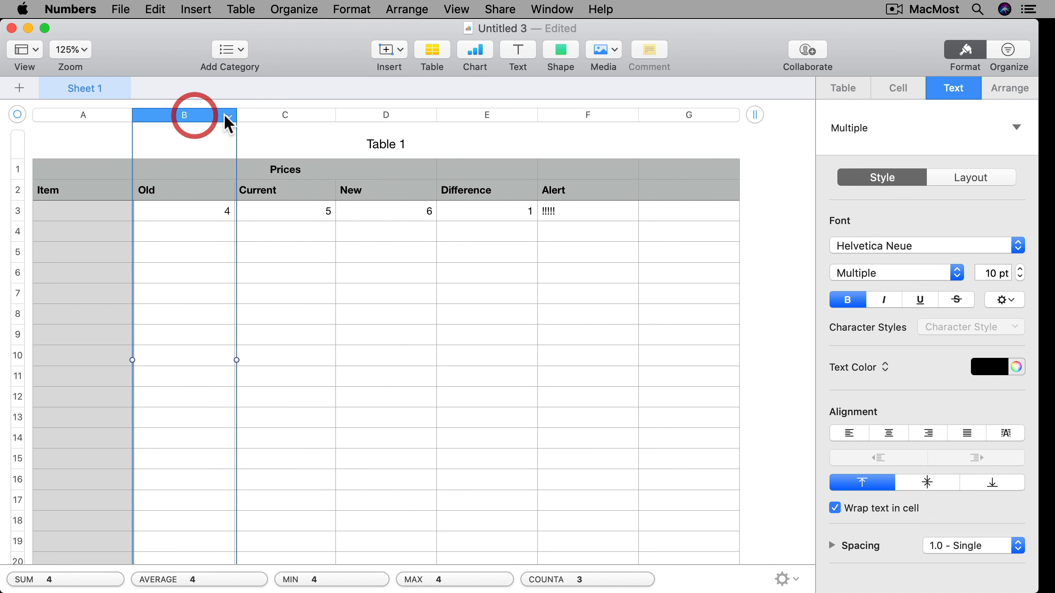
drag(226, 114, 334, 117)
click(297, 116)
Distribute columns B through D evenly.
click(172, 118)
shift+click(377, 117)
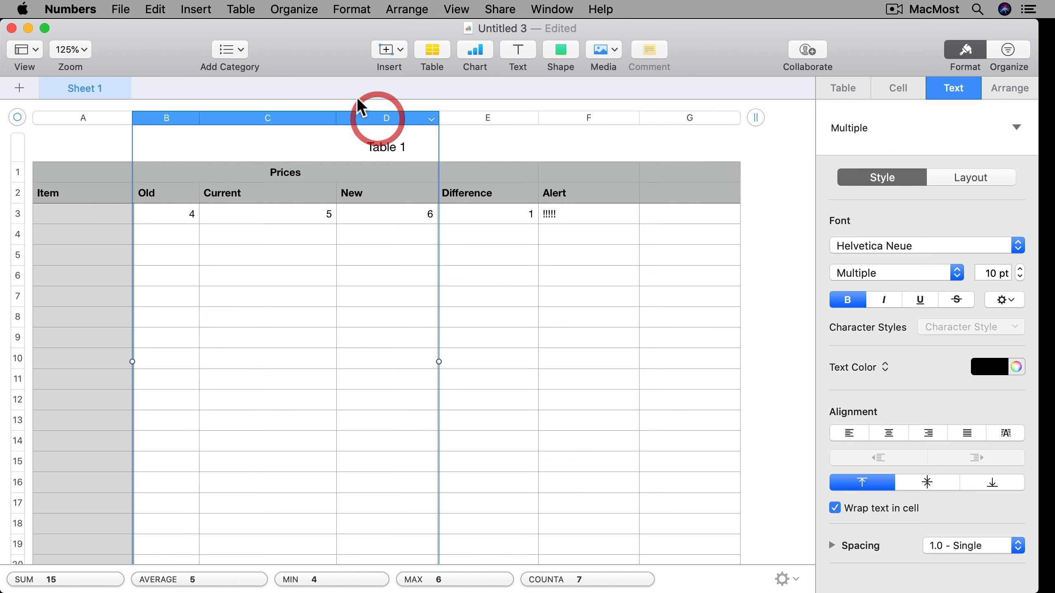
click(241, 6)
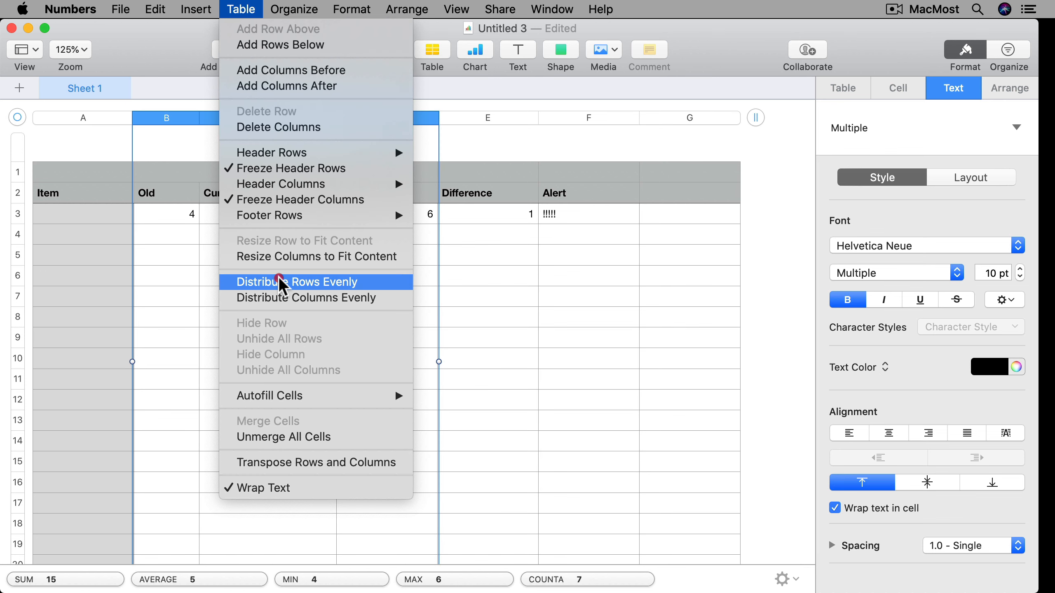
click(277, 297)
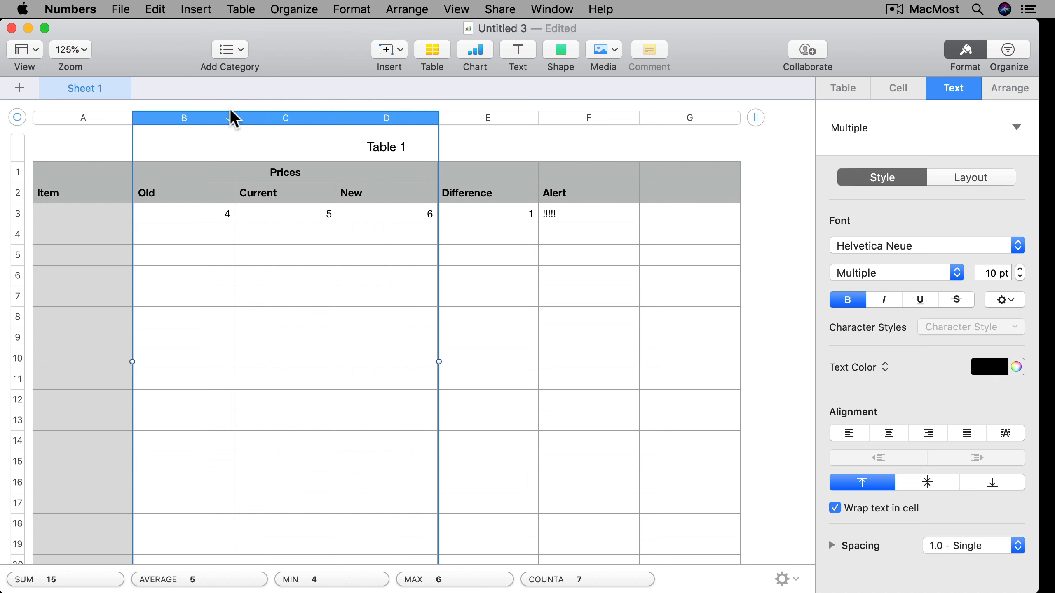
Transpose the table's rows and columns and undo the transposition.
click(238, 7)
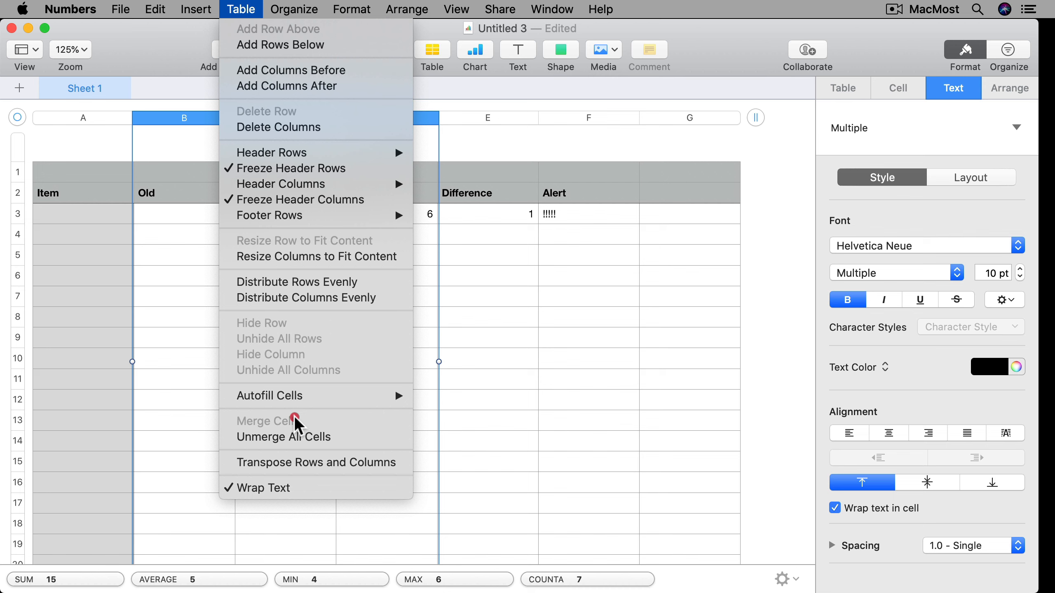
click(302, 462)
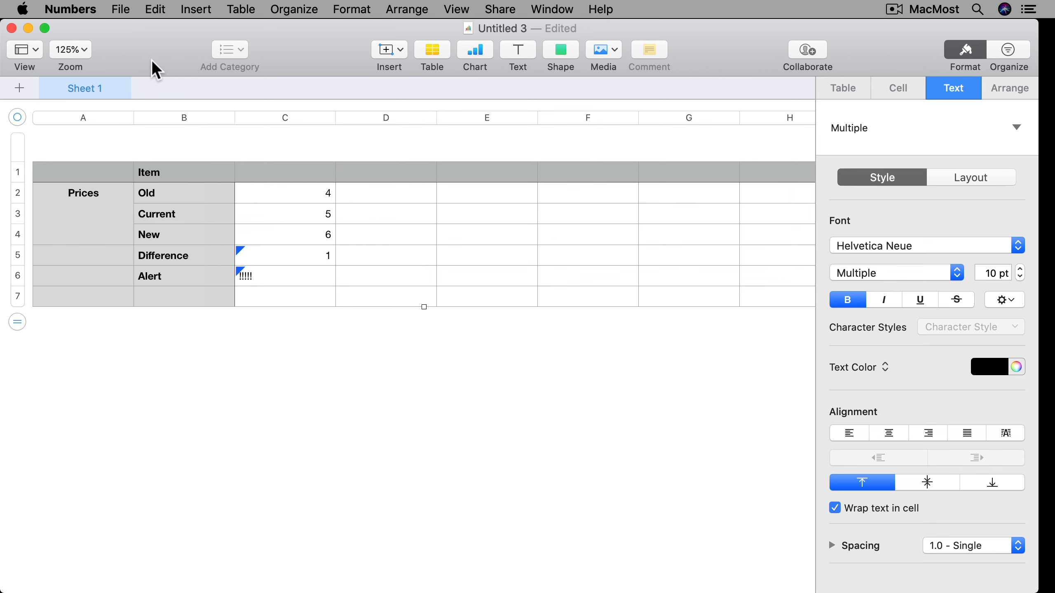
key(super+z)
click(101, 241)
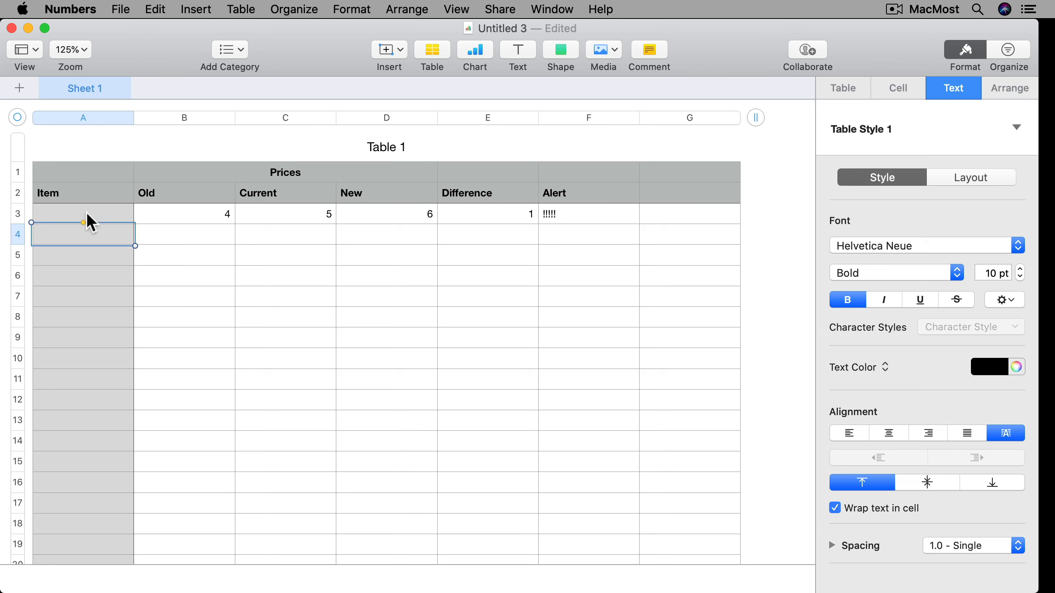
drag(80, 238, 70, 273)
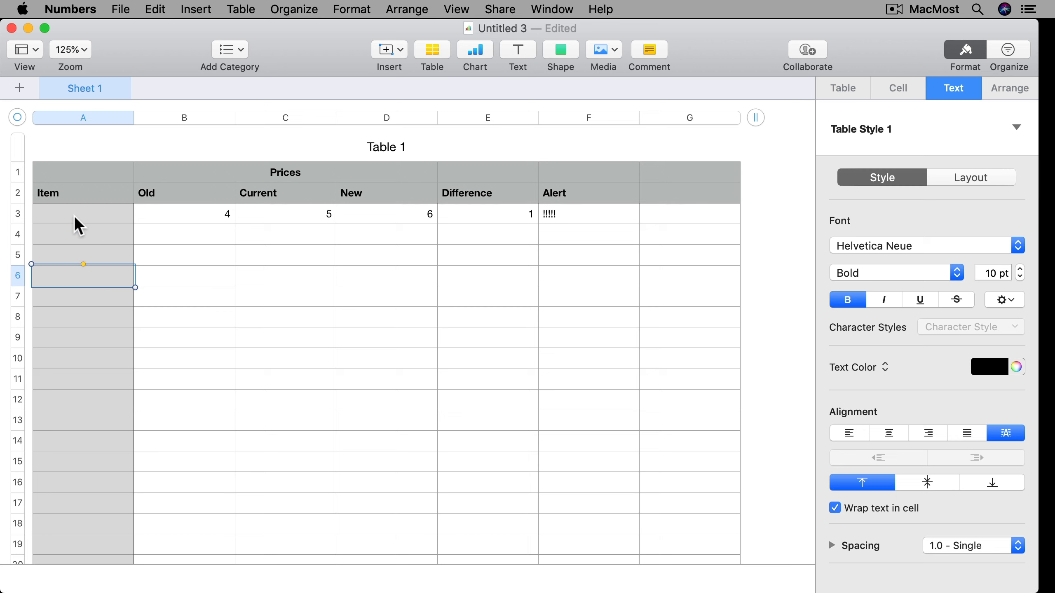
click(99, 219)
drag(100, 219, 87, 298)
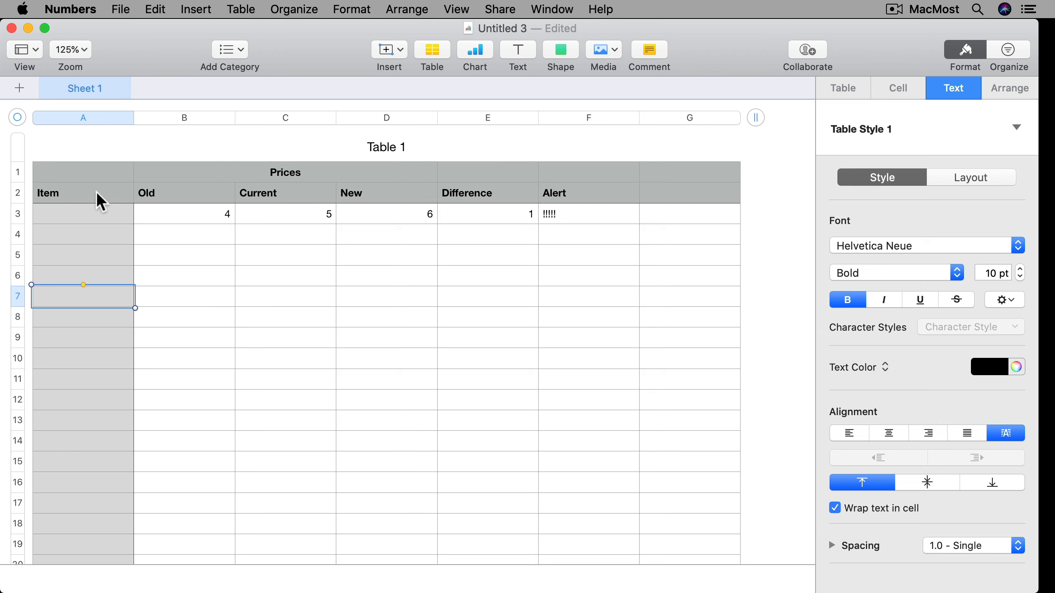
click(70, 215)
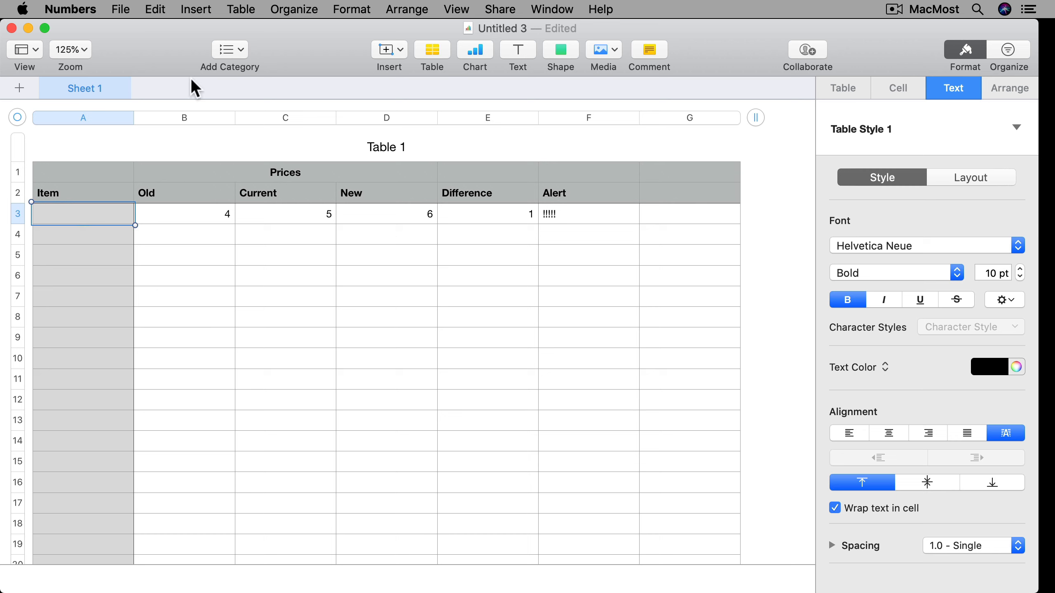
click(235, 10)
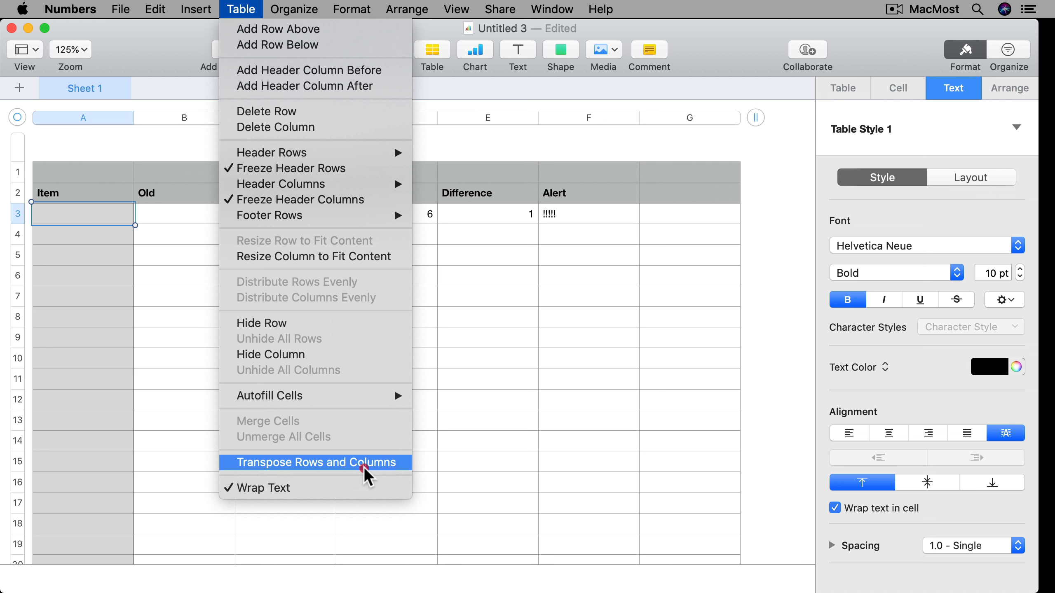
click(344, 486)
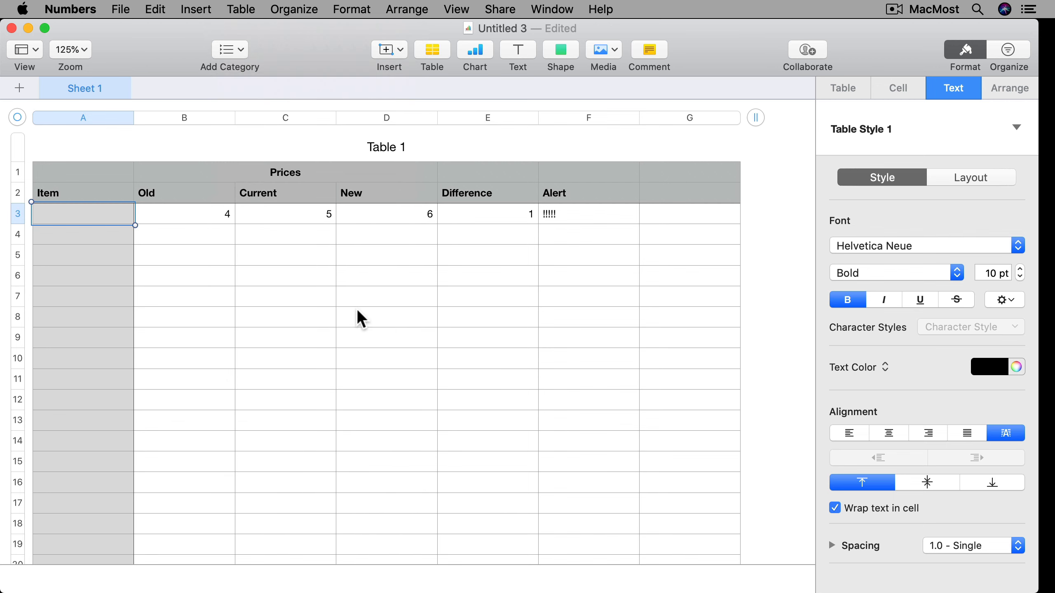
click(281, 275)
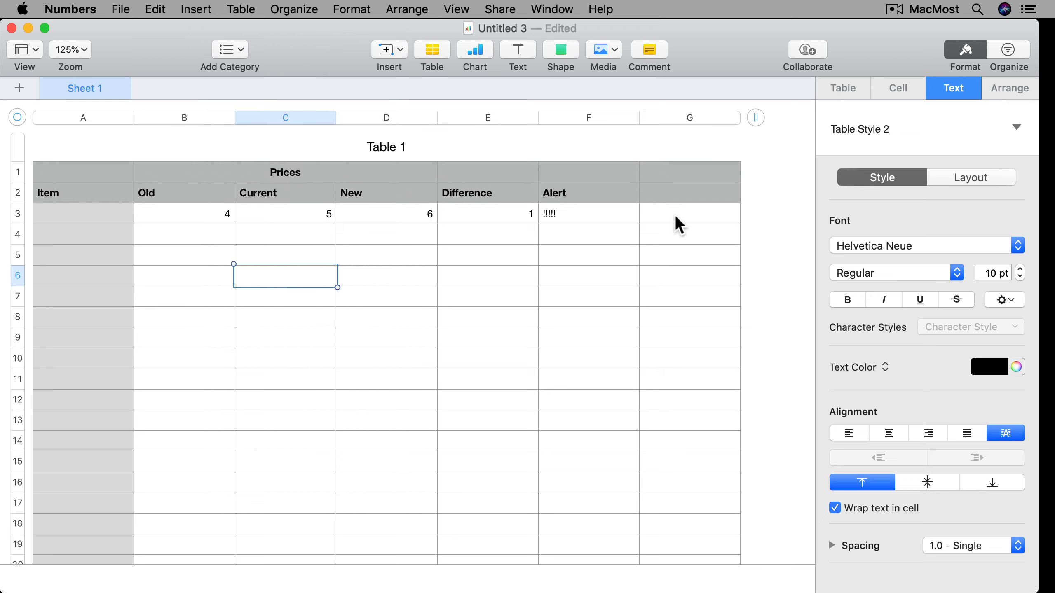
Add two columns at the end of the table and enter the heading "Notes" in cell G2.
mouse_move(756, 119)
mouse_down()
mouse_move(823, 118)
mouse_move(752, 121)
mouse_up()
click(415, 196)
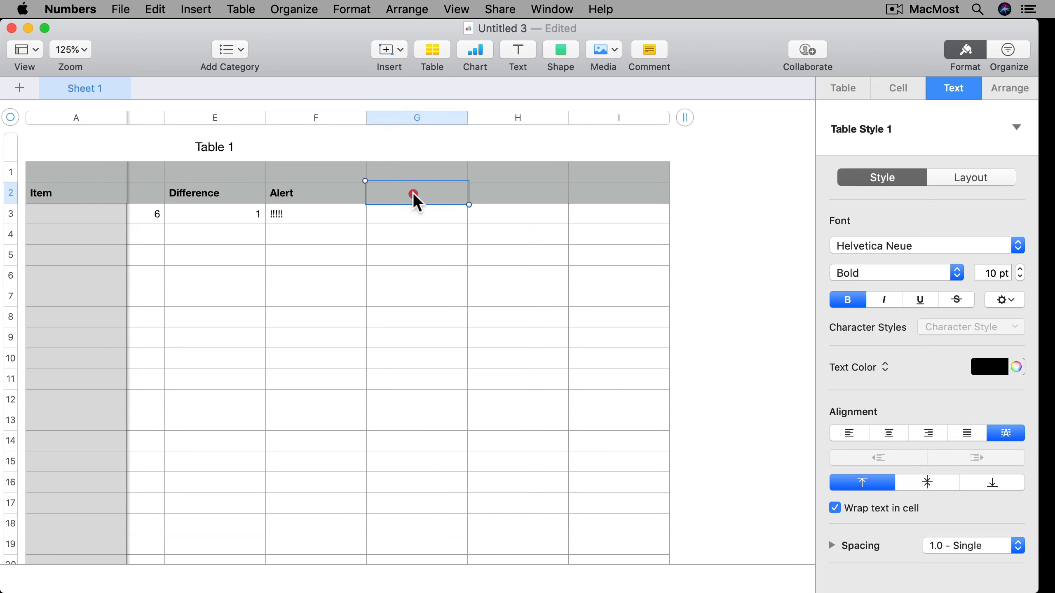
text(Notes)
key(Tab)
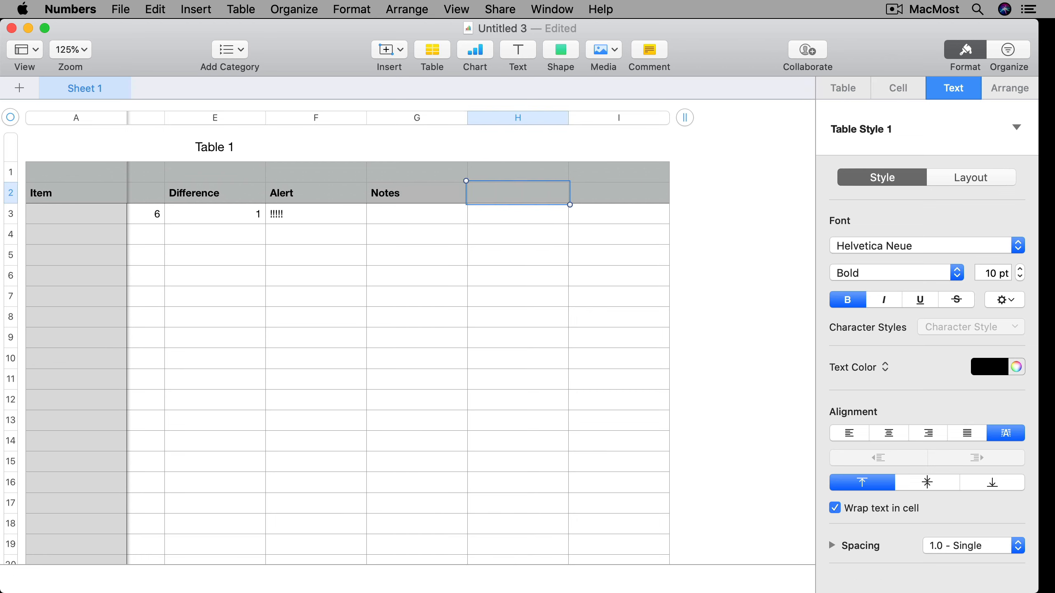
Enter "This is a long note about this item." in cell G3 under the Notes heading.
click(392, 213)
text(This)
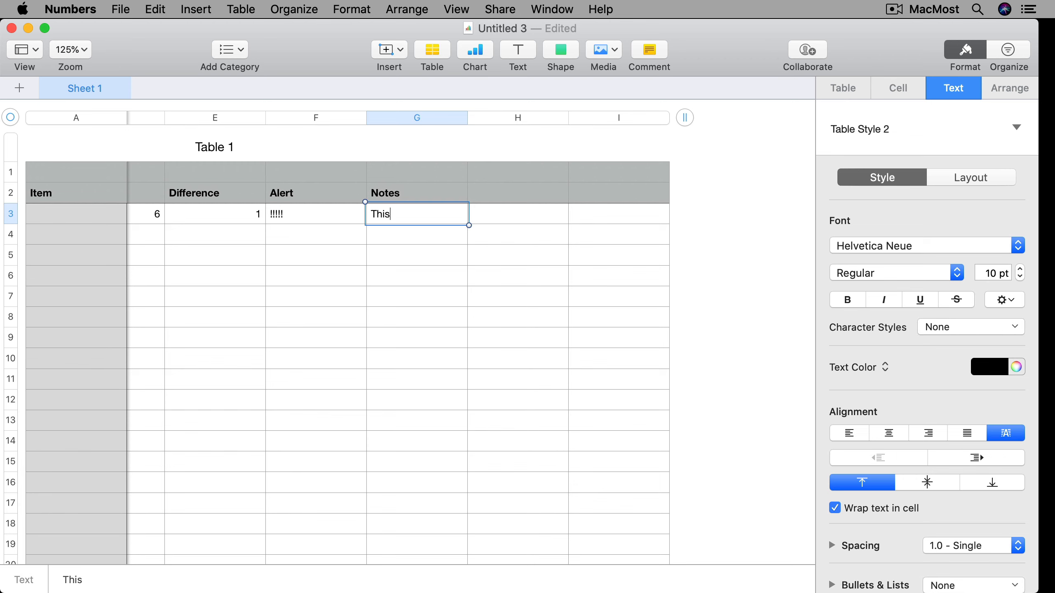
text( is a long note )
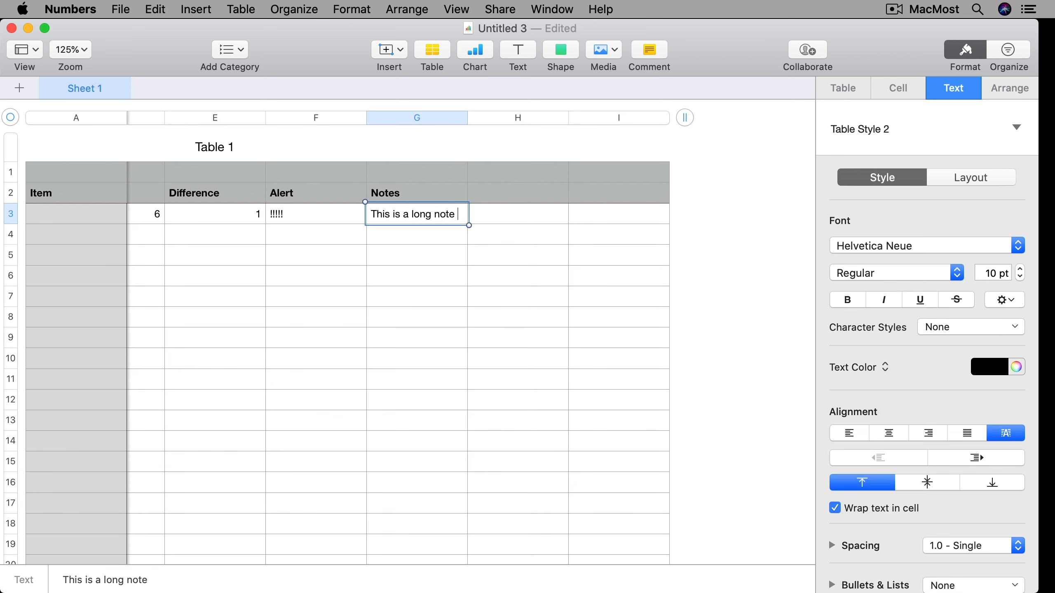
text(about this item)
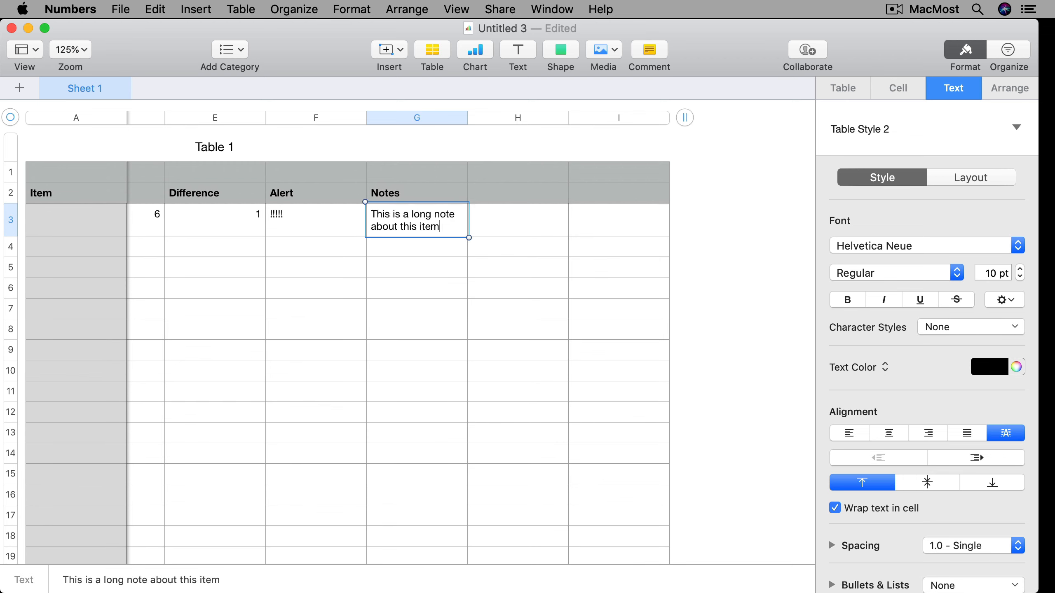
text(.)
click(360, 239)
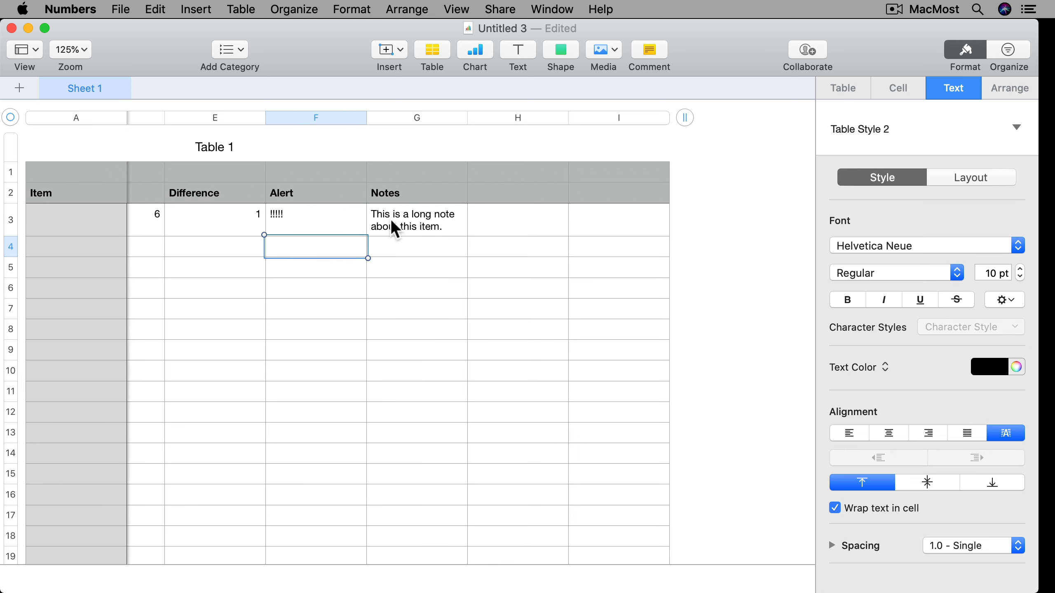
Turn off text wrapping for the long note in cell G3.
click(414, 225)
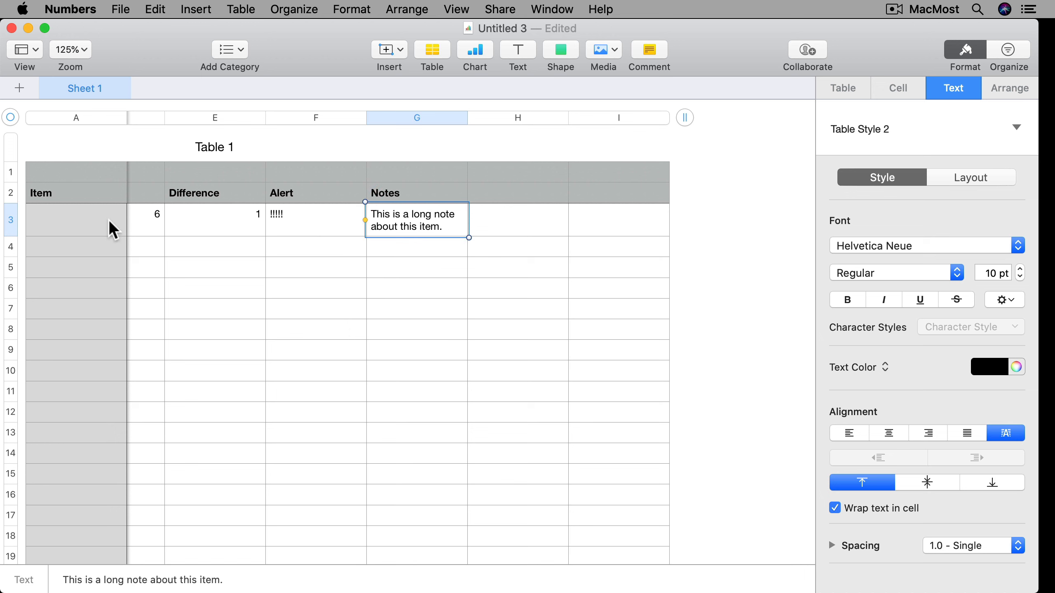
click(13, 222)
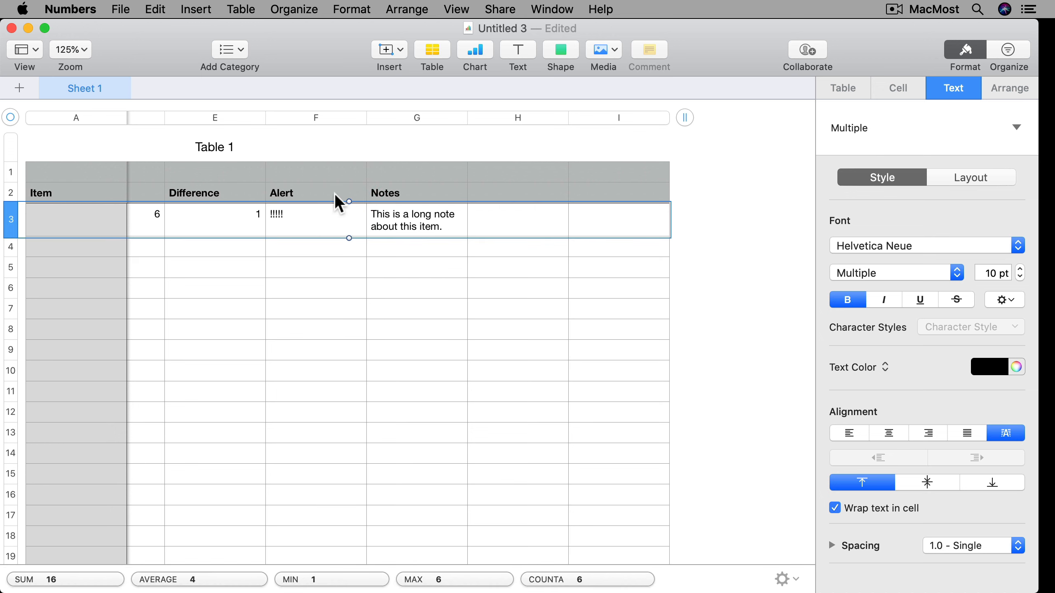
click(388, 208)
click(240, 9)
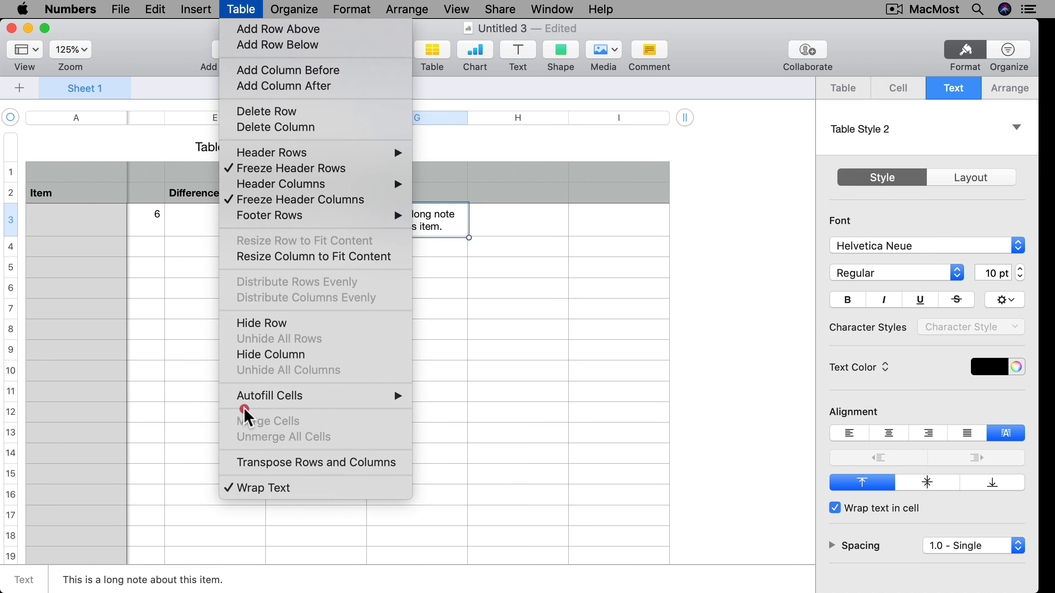
click(249, 490)
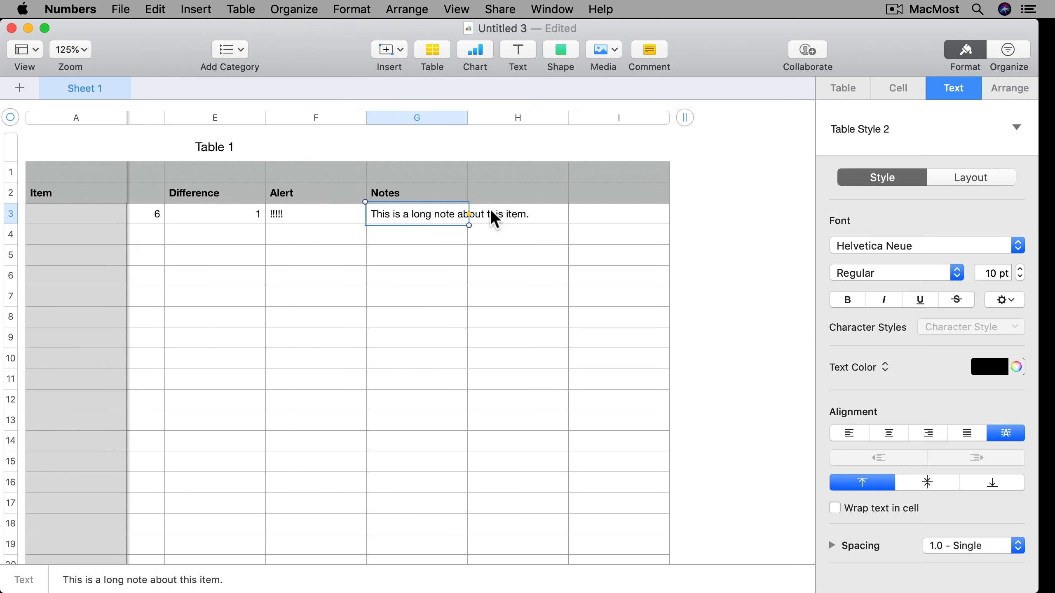
Enter 0 in cell H3 beside the unwrapped note and delete that value again.
click(538, 213)
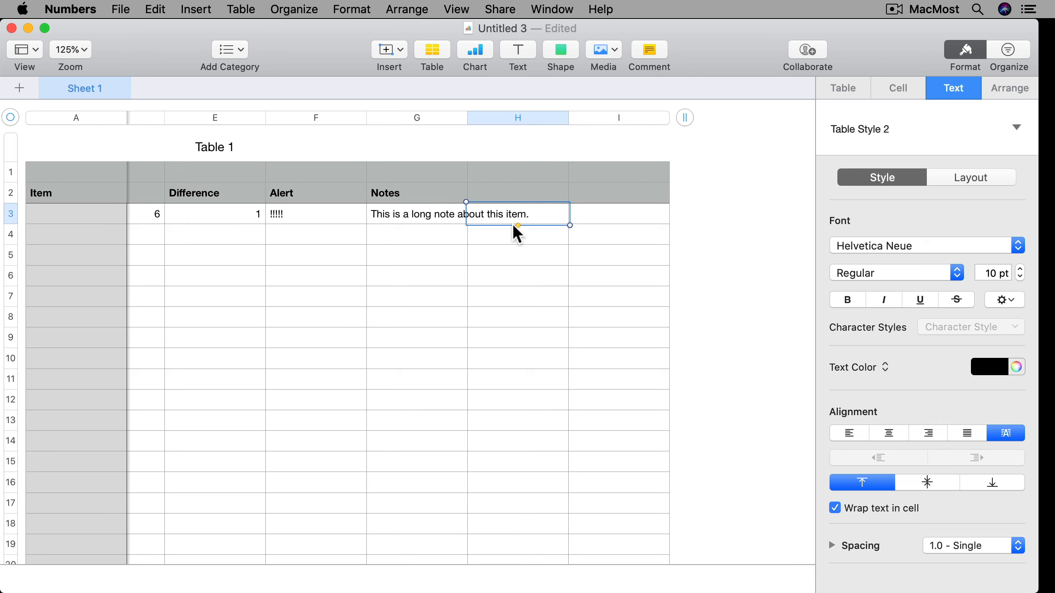
text(0)
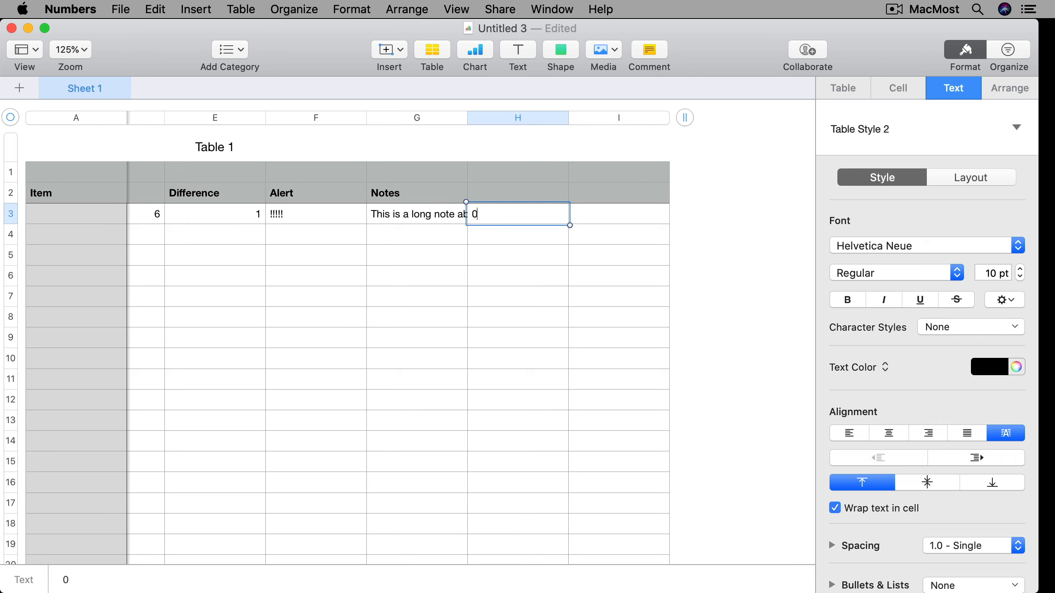
key(Return)
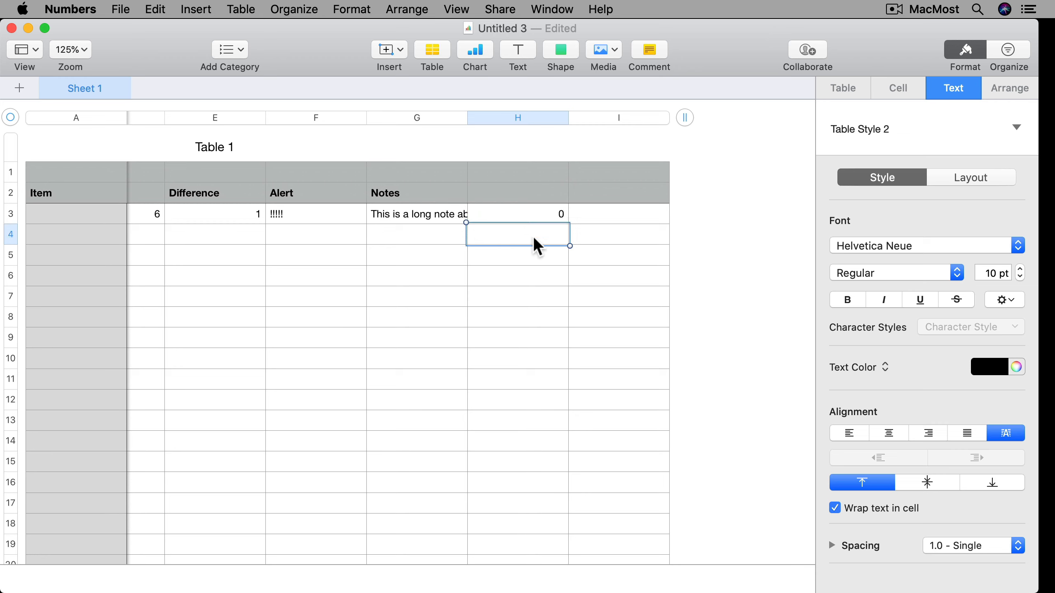
click(519, 212)
key(Delete)
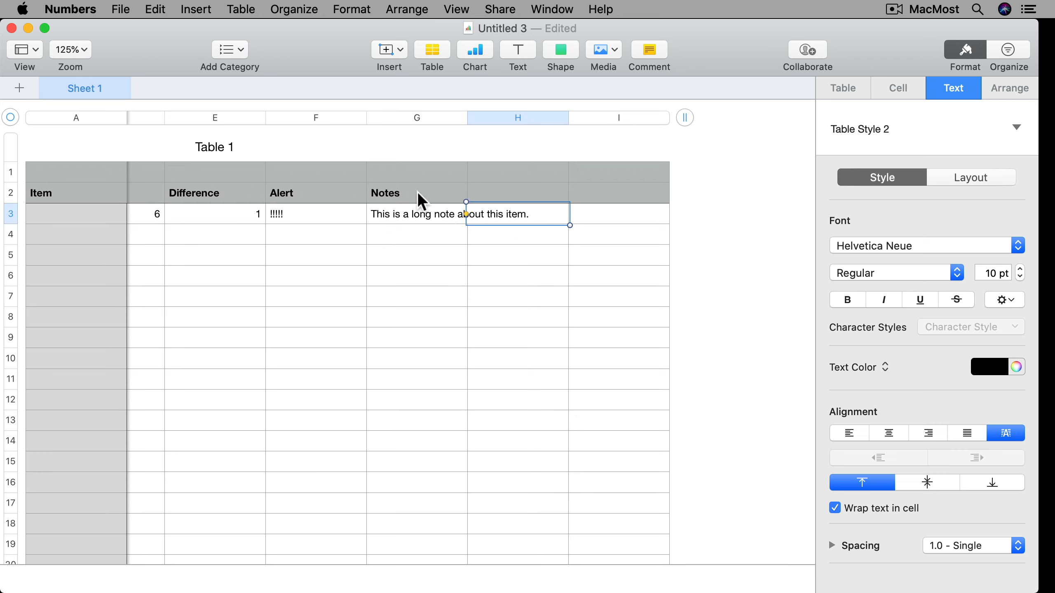
click(433, 211)
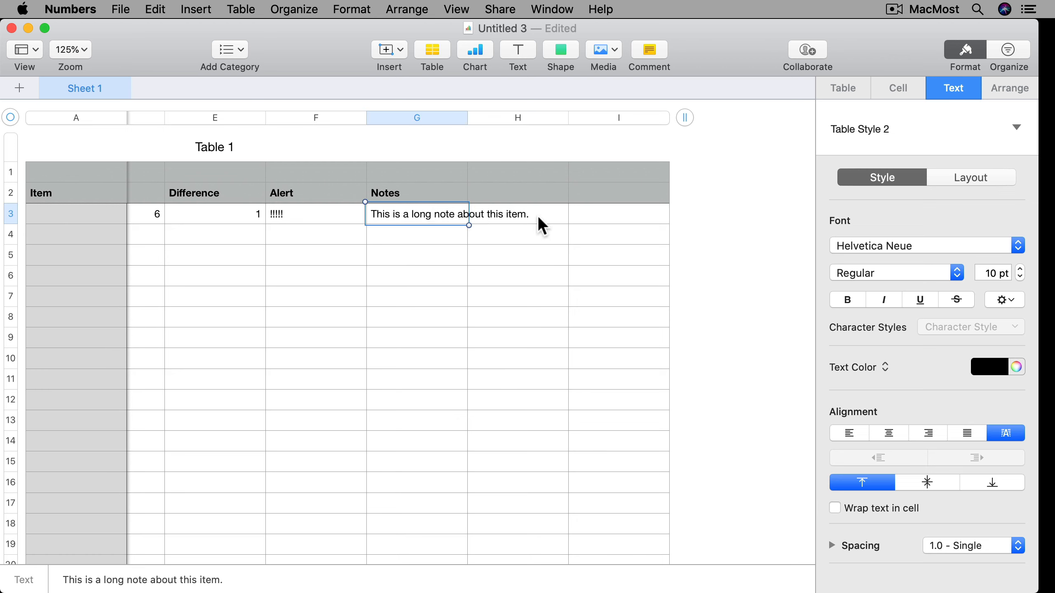
click(518, 194)
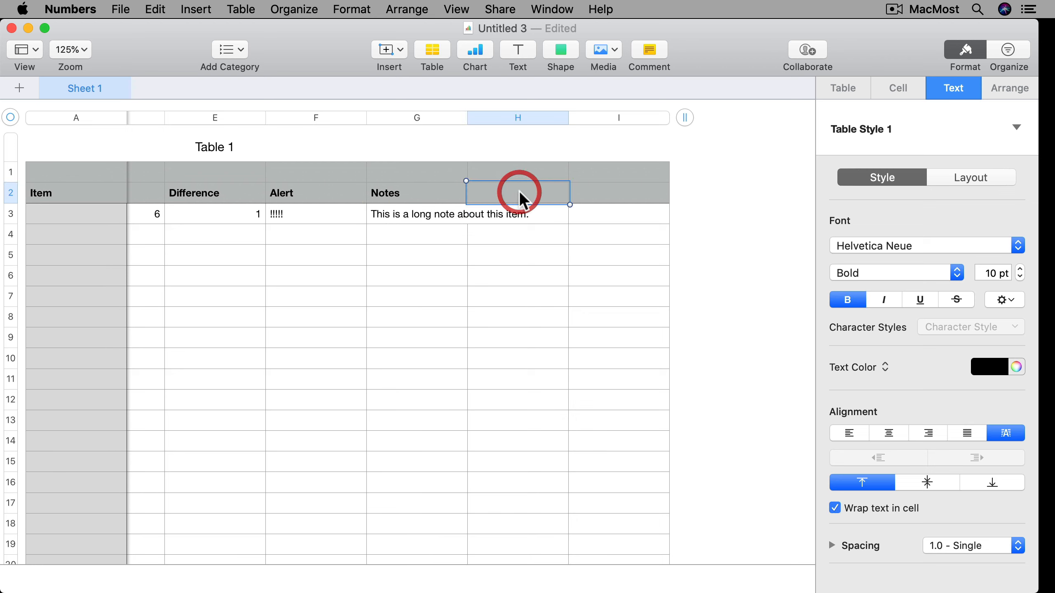
click(588, 194)
click(526, 195)
click(602, 194)
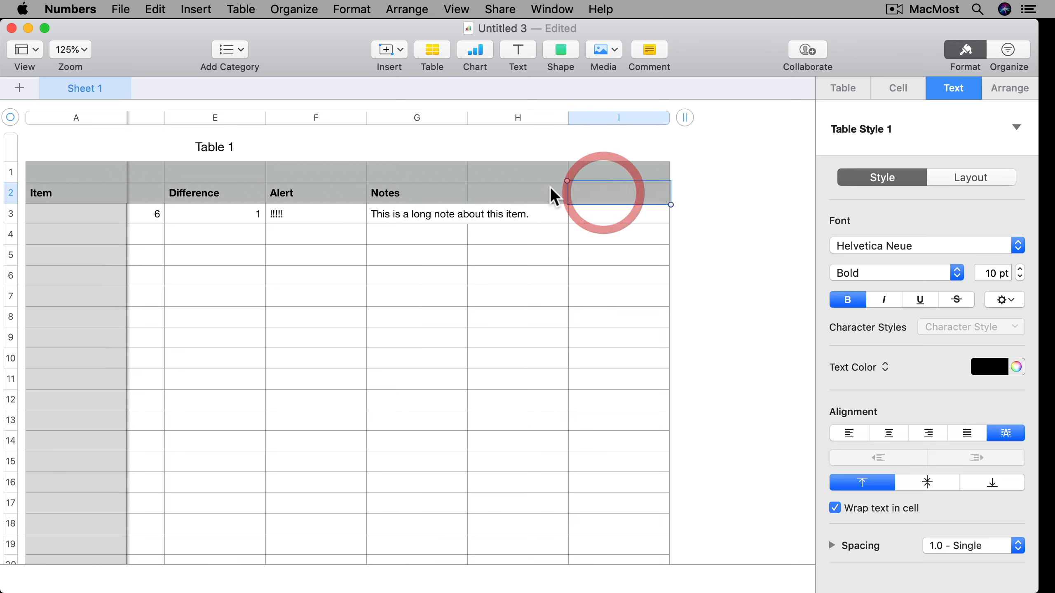
click(531, 194)
click(511, 216)
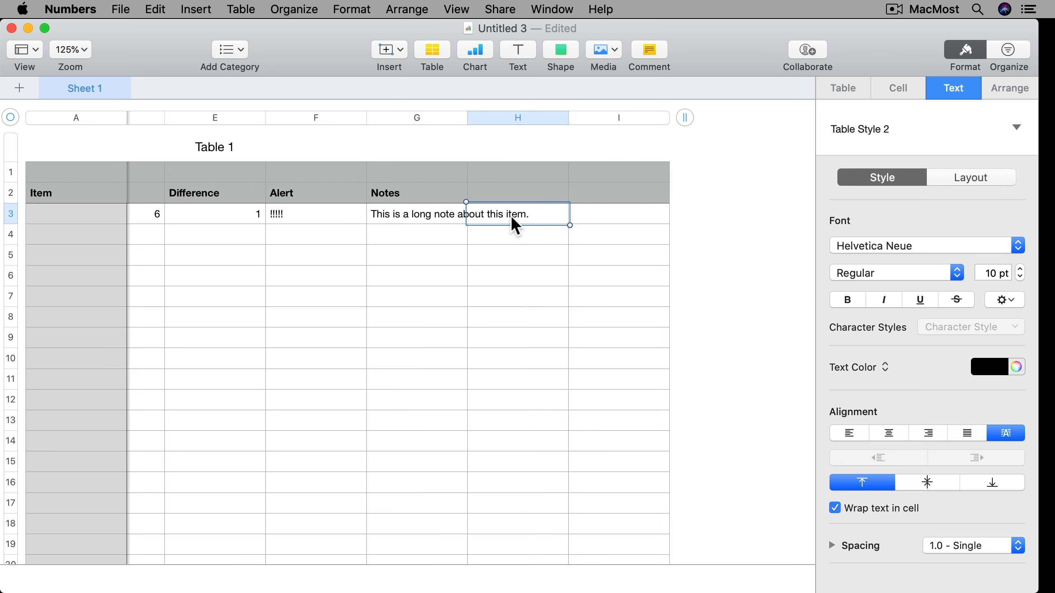
click(441, 213)
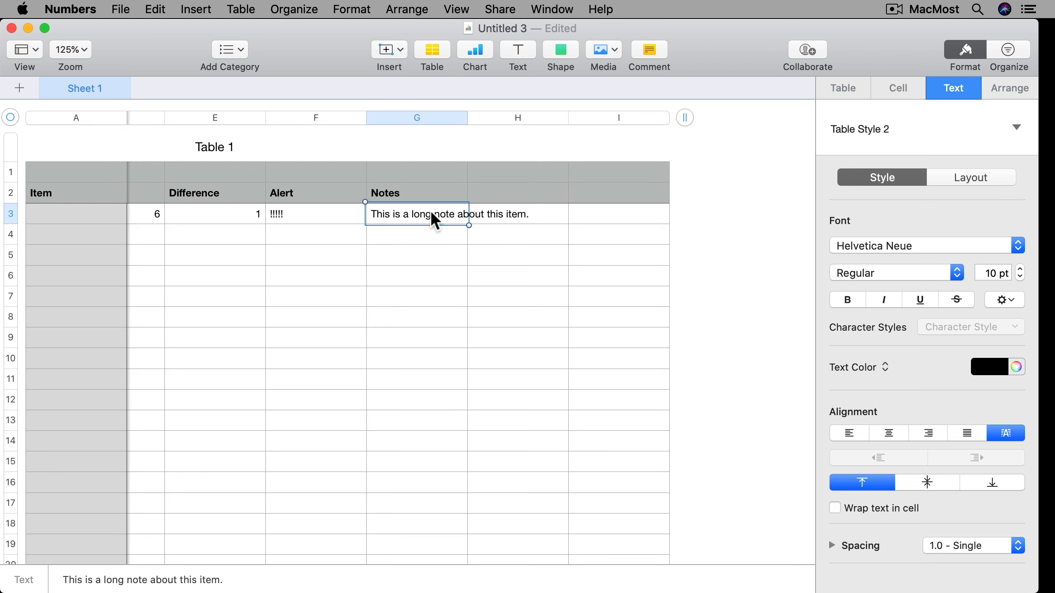